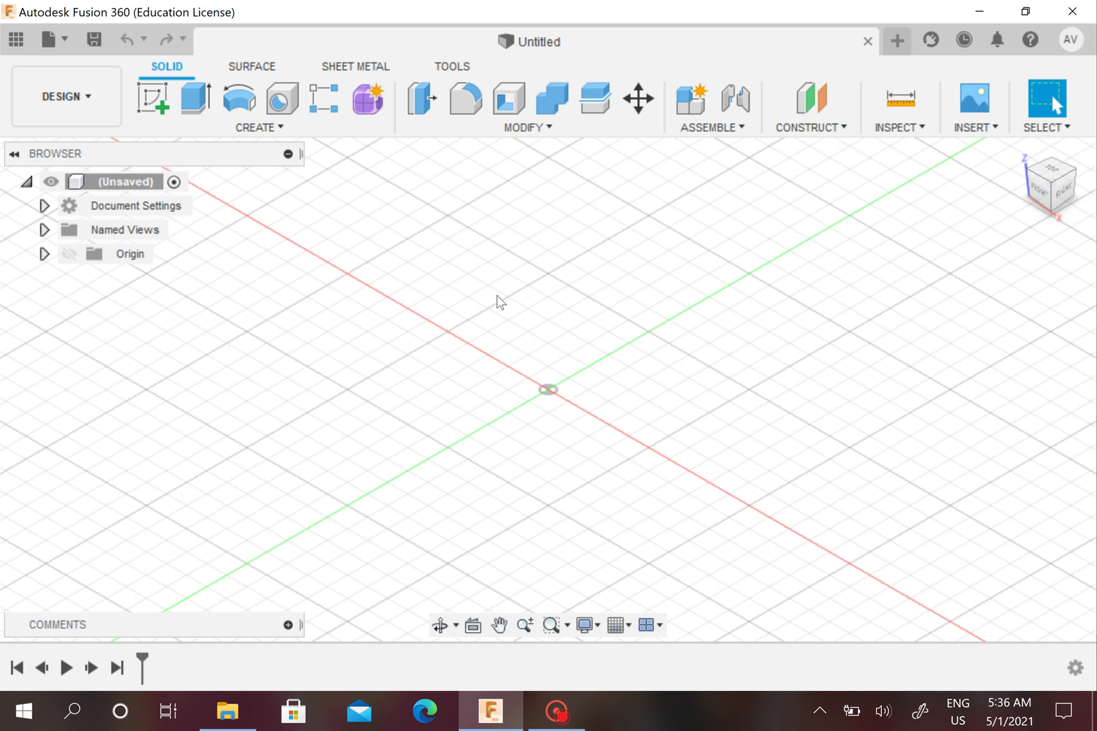
Browse the projects list, then check the Fusion 360 folder in File Explorer
left_click(16, 38)
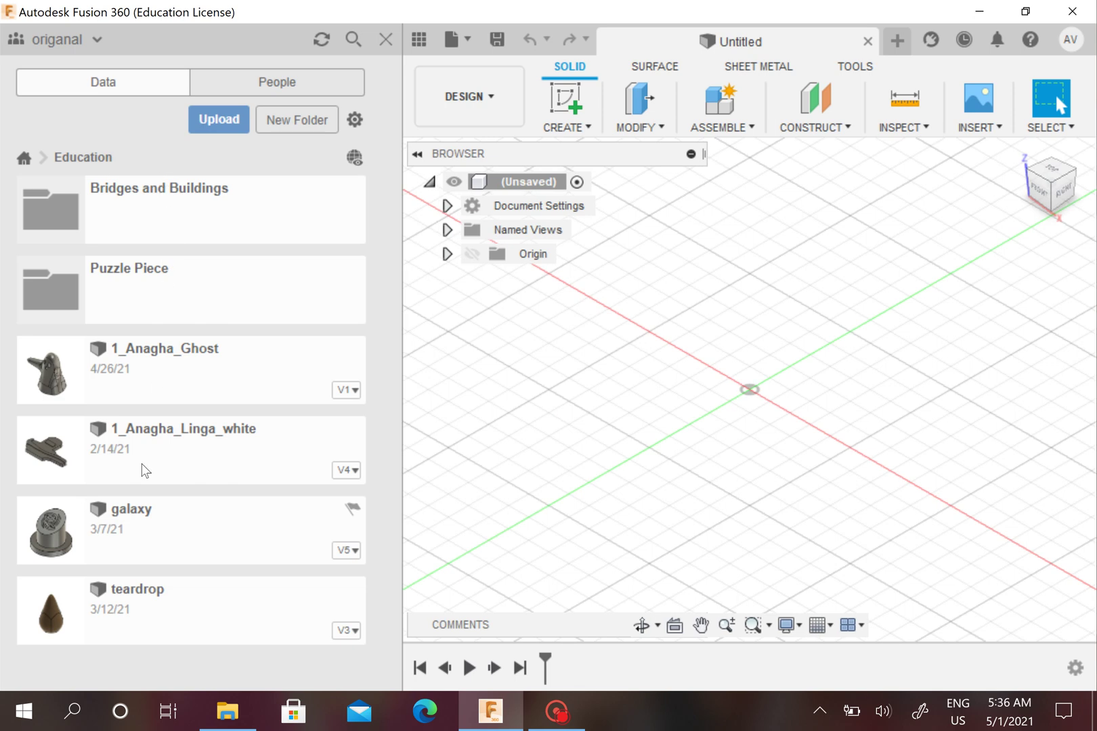
left_click(24, 158)
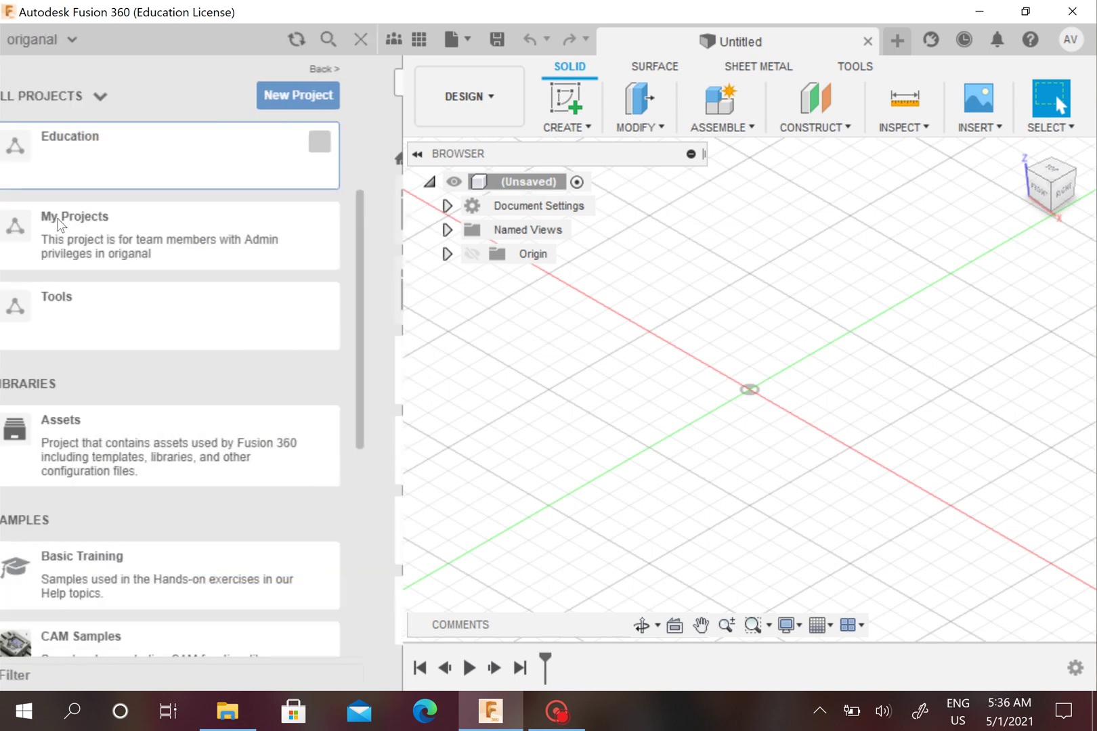
left_click_drag(382, 304, 388, 156)
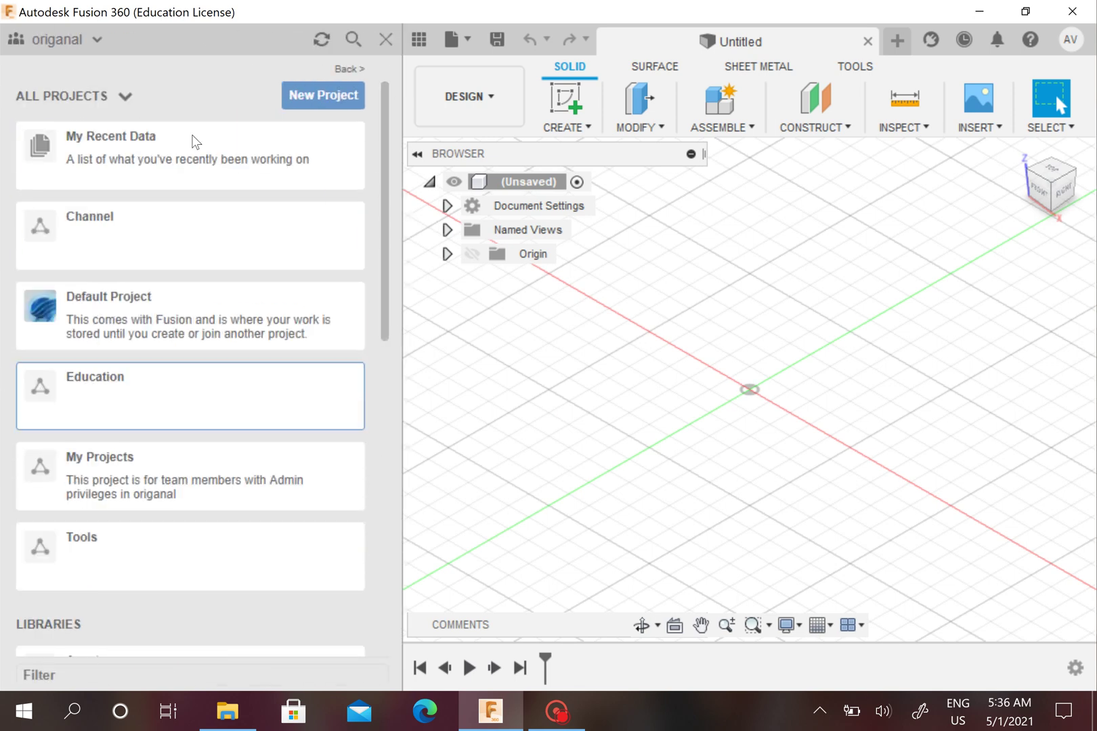
left_click(385, 39)
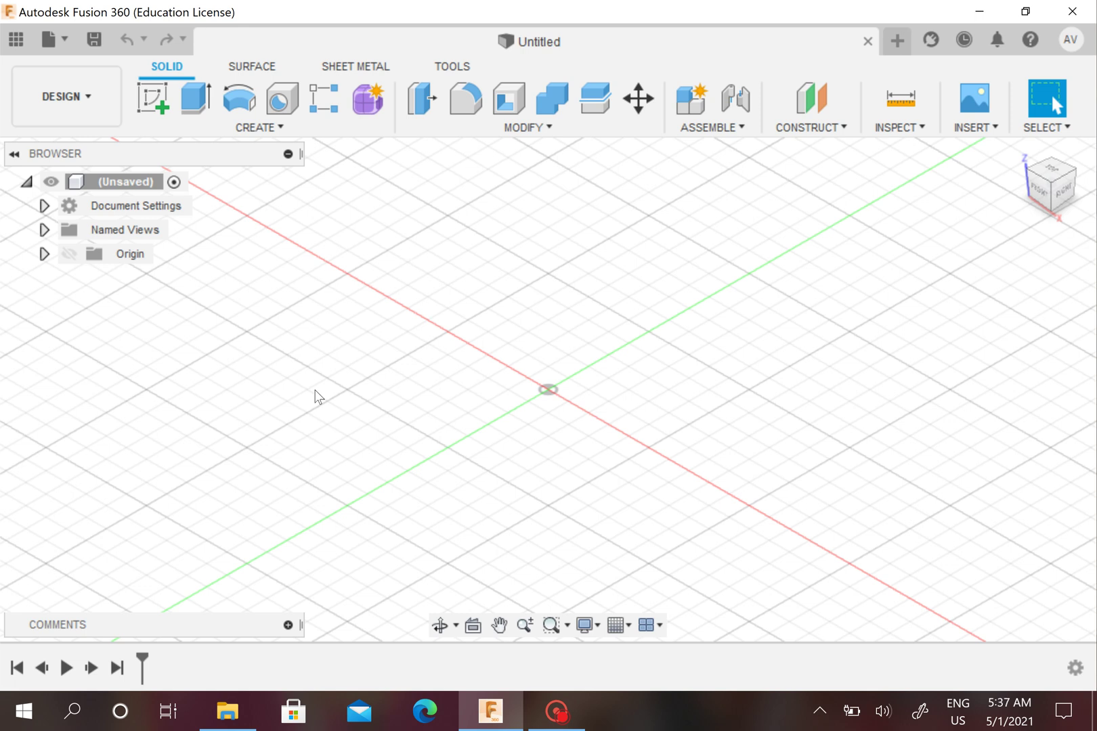
left_click(228, 711)
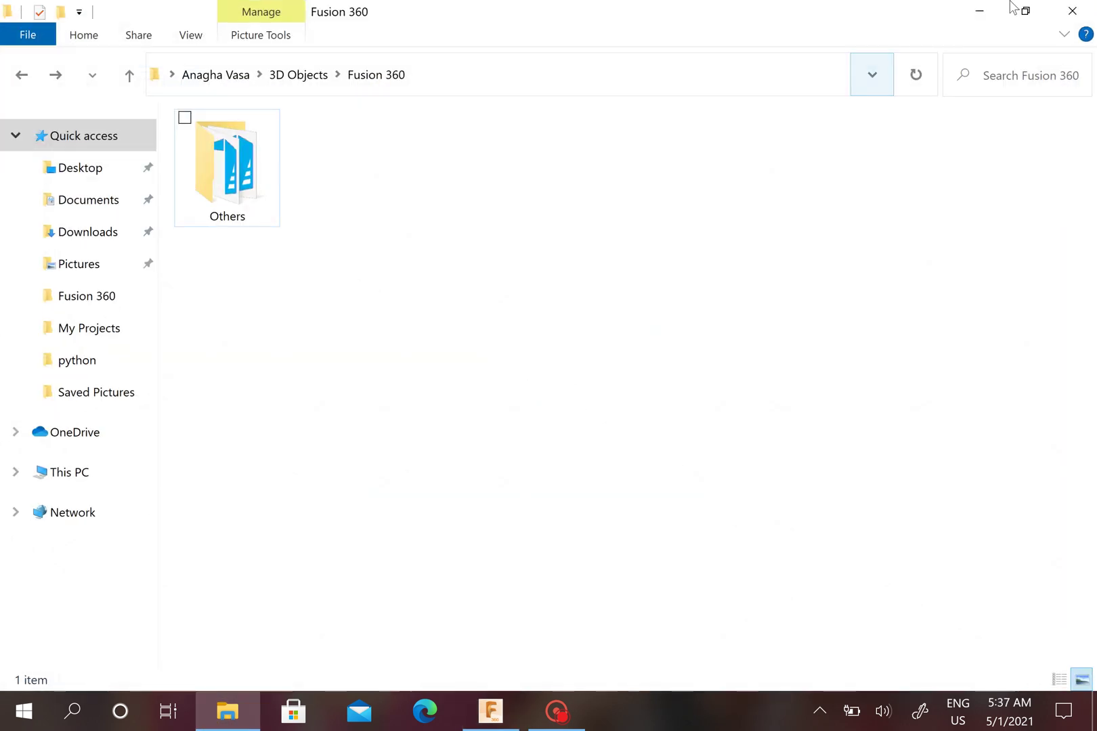
left_click(1077, 7)
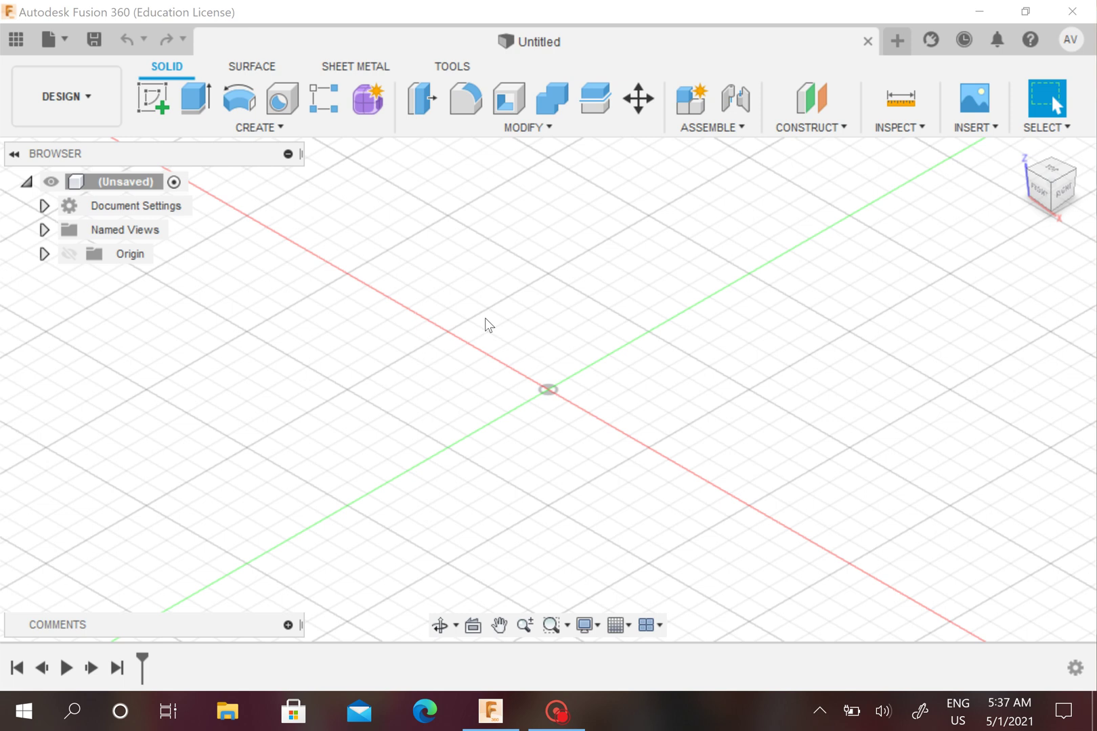
Create a Box on the ground plane with a 50 x 50 mm base, raised tall
left_click(280, 127)
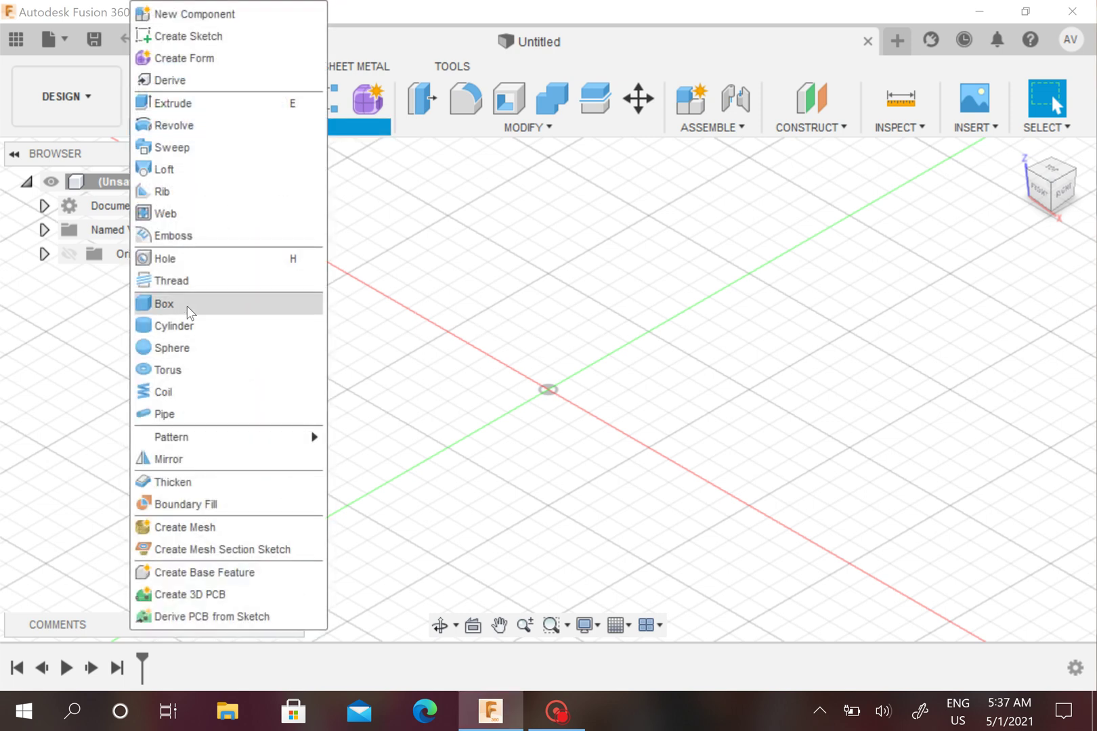
left_click(191, 312)
left_click(655, 413)
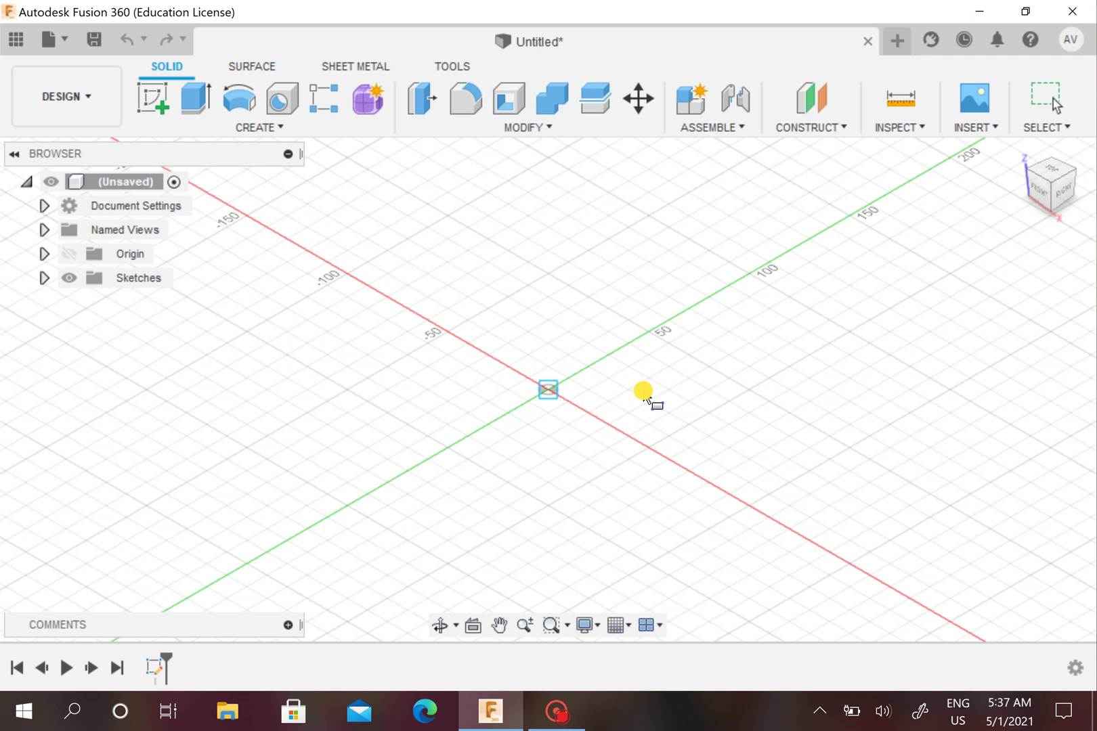
left_click(753, 390)
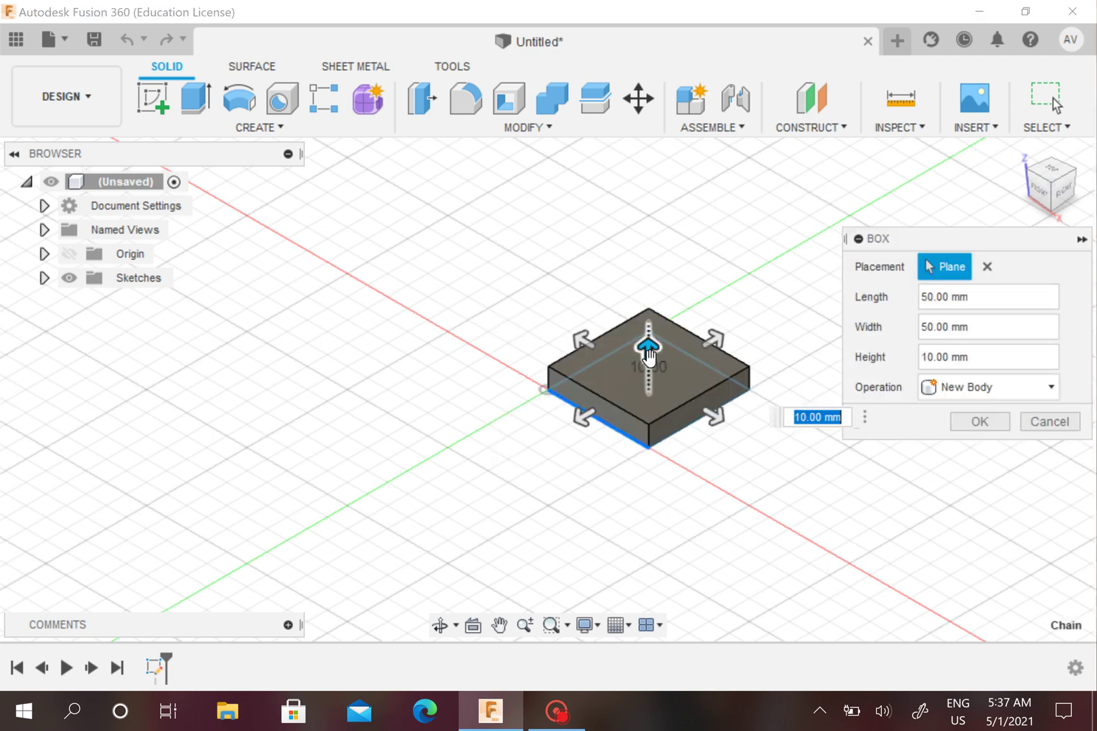
left_click_drag(649, 355, 648, 171)
left_click(979, 421)
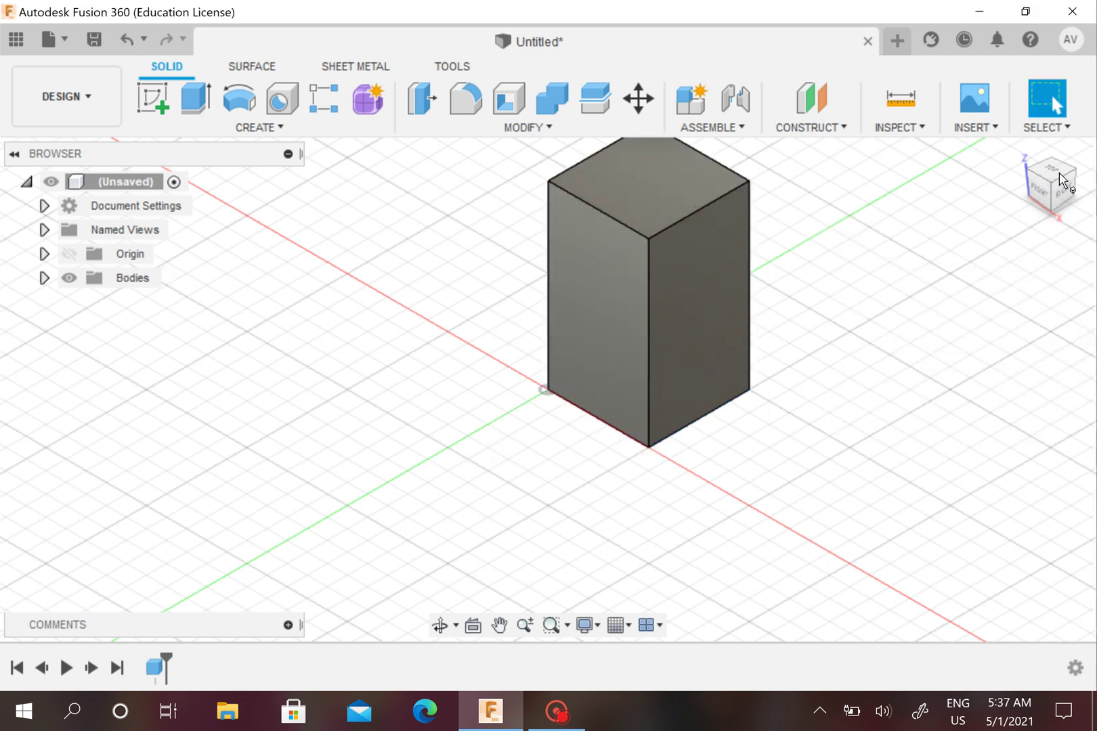
left_click(1061, 181)
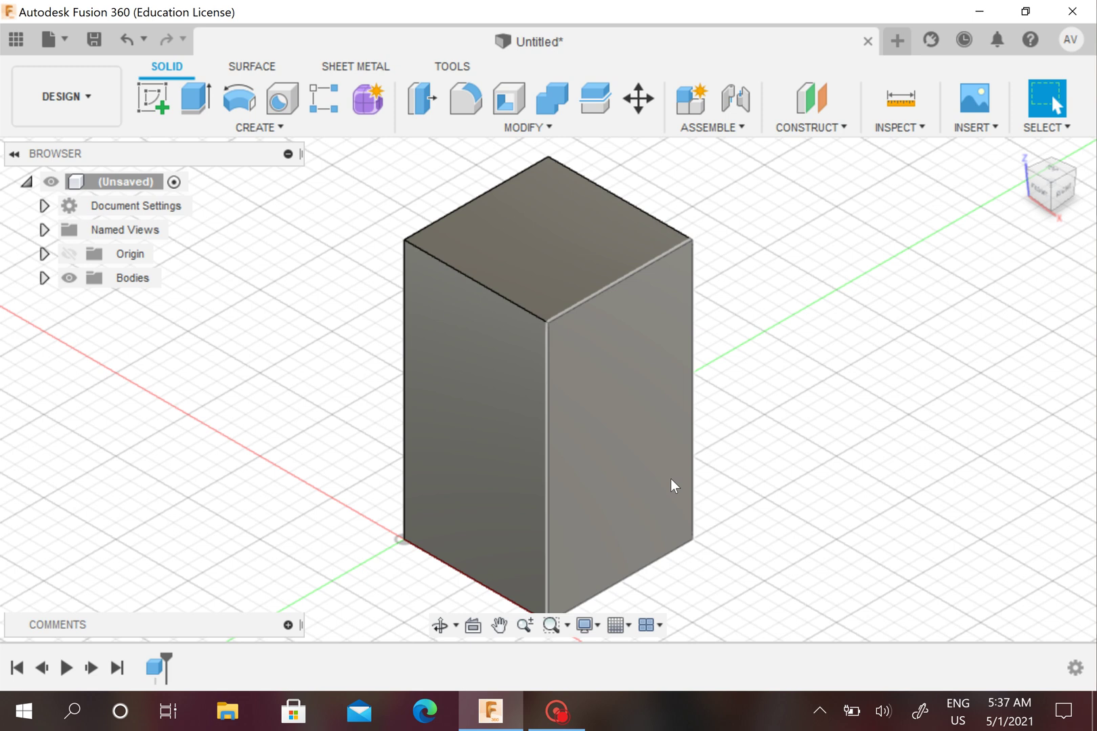
scroll(763, 397, "down", 1)
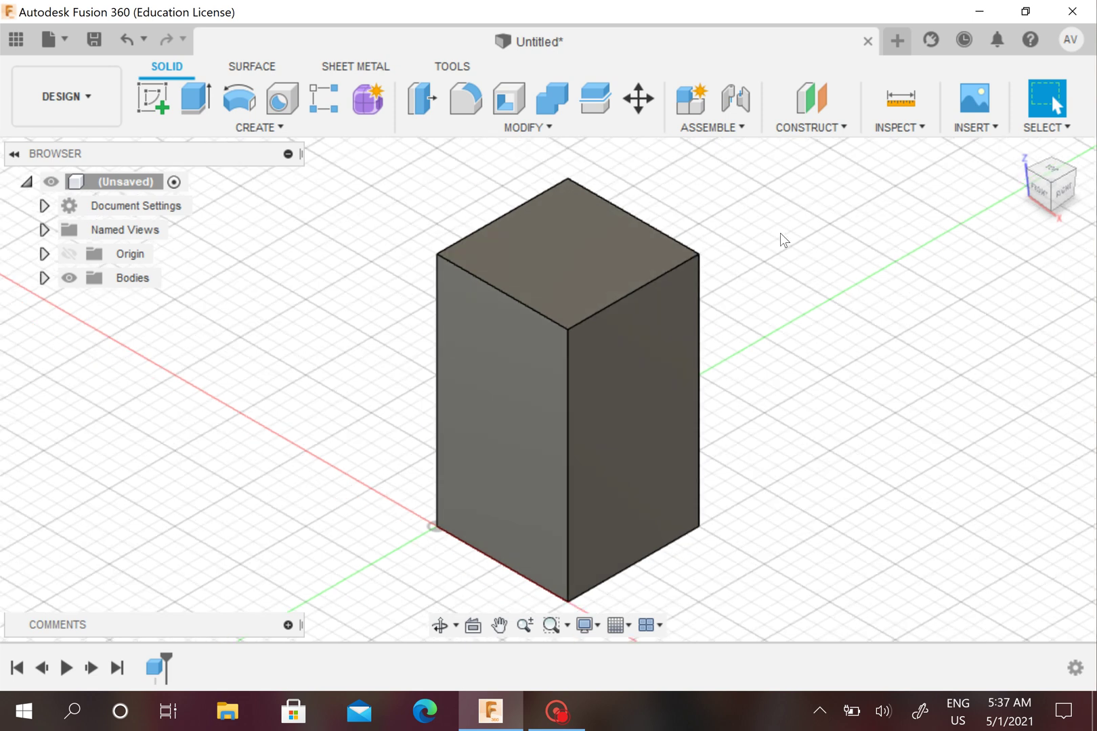
left_click(63, 44)
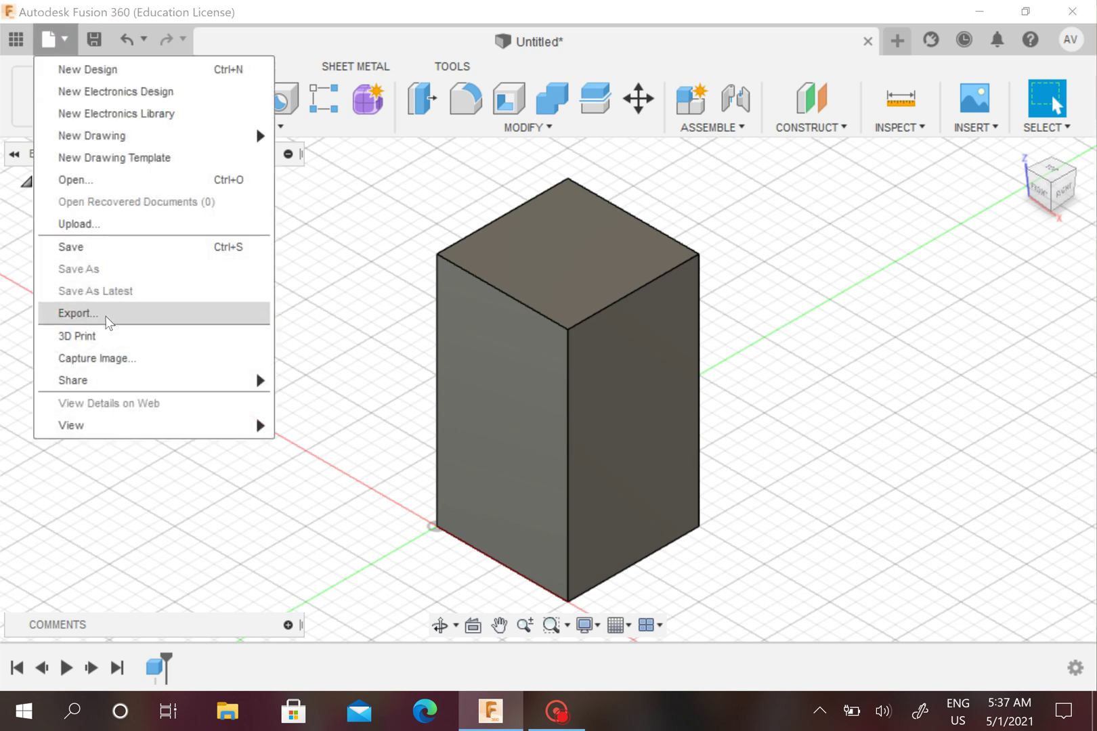
left_click(372, 203)
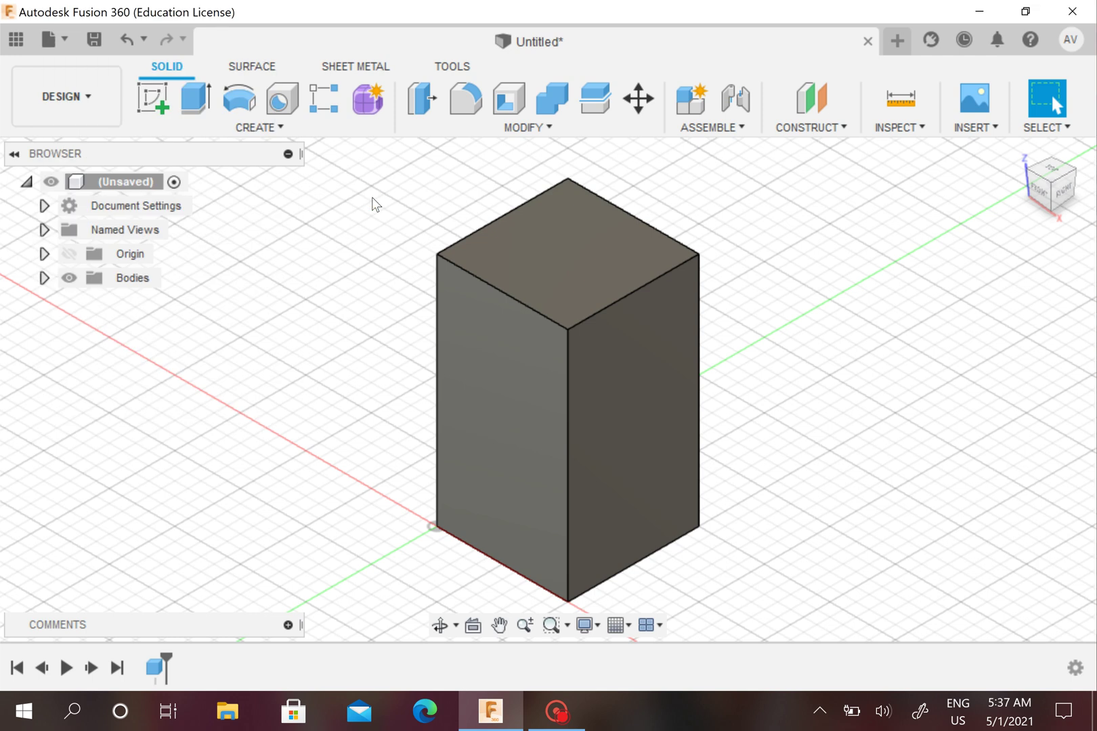
left_click(65, 42)
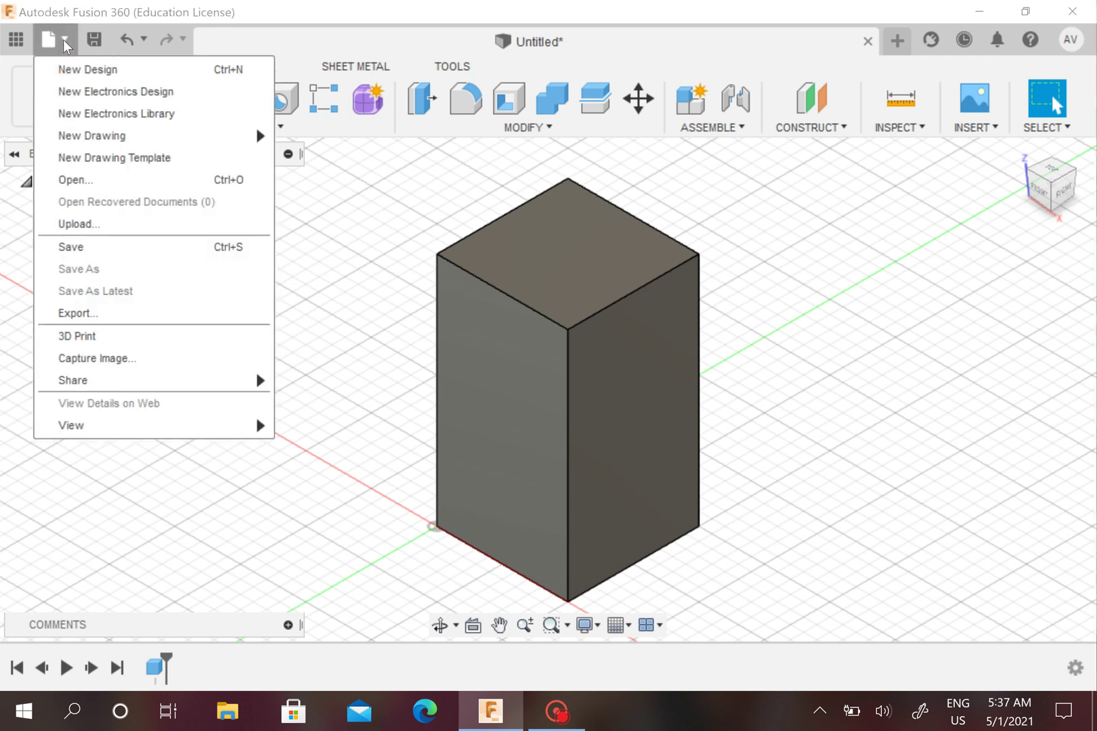
left_click(73, 313)
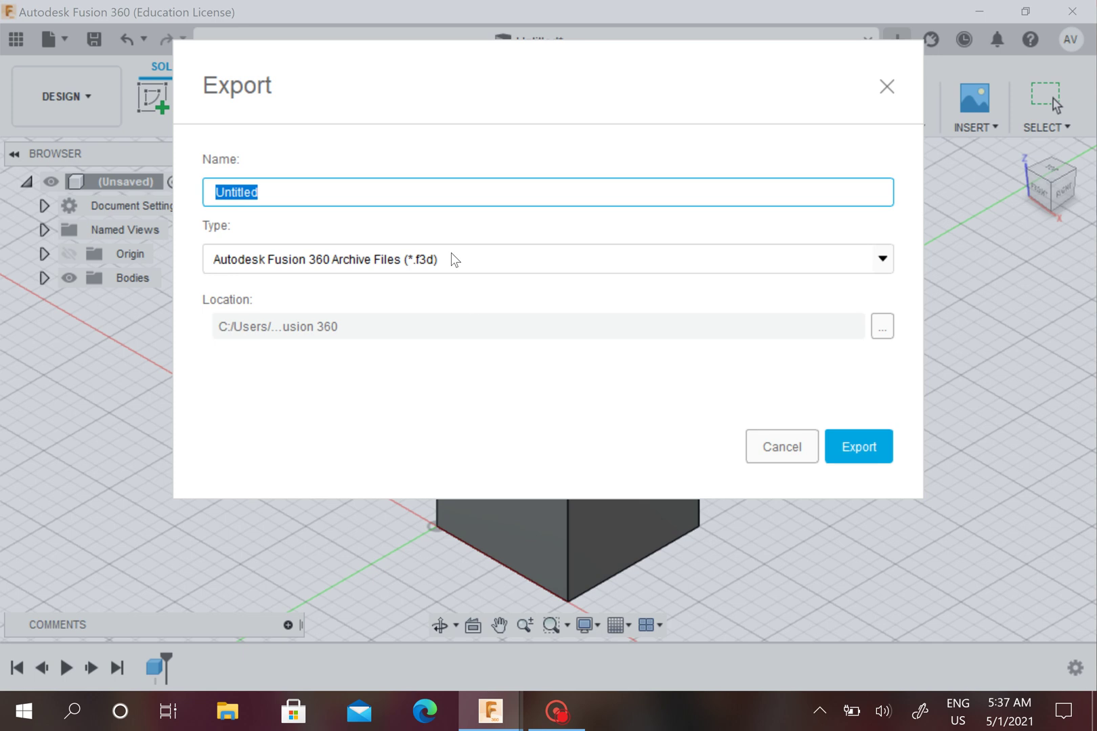
left_click(886, 86)
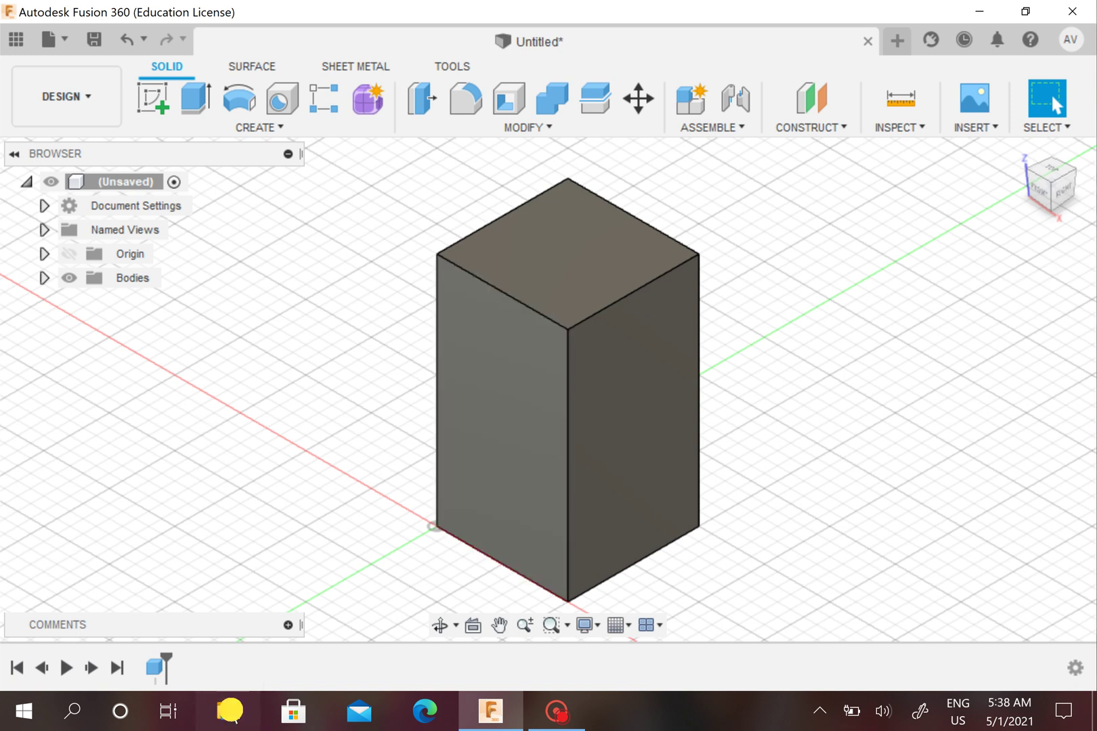
left_click(232, 713)
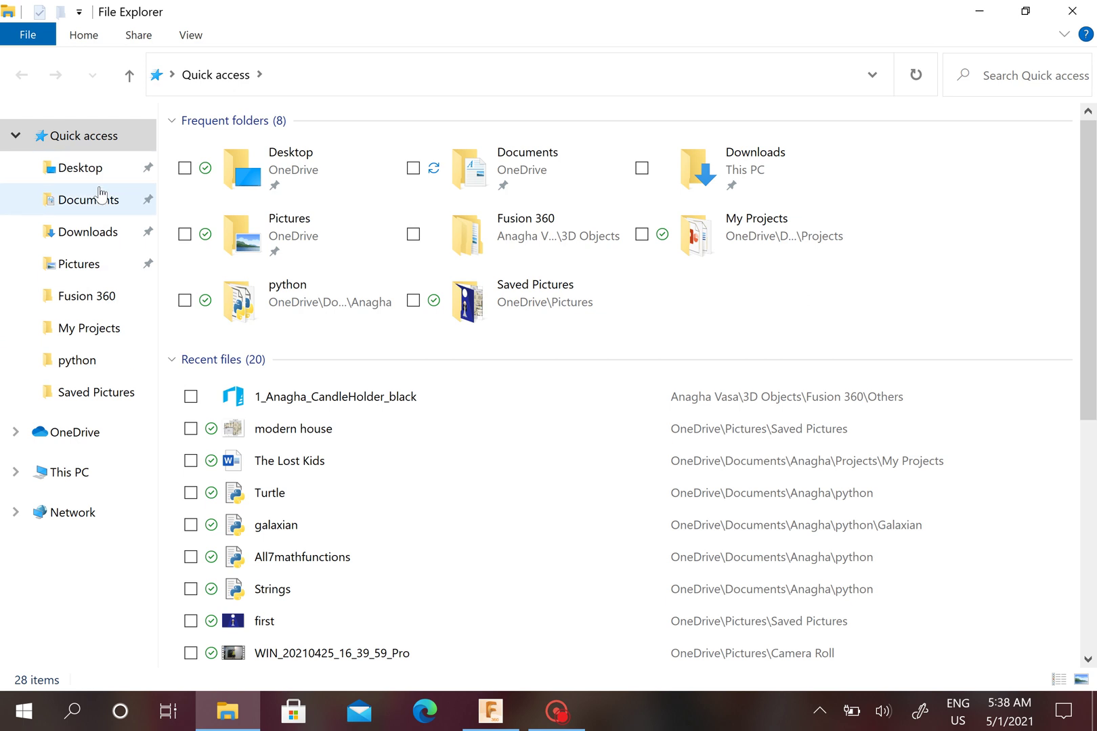
double_click(533, 233)
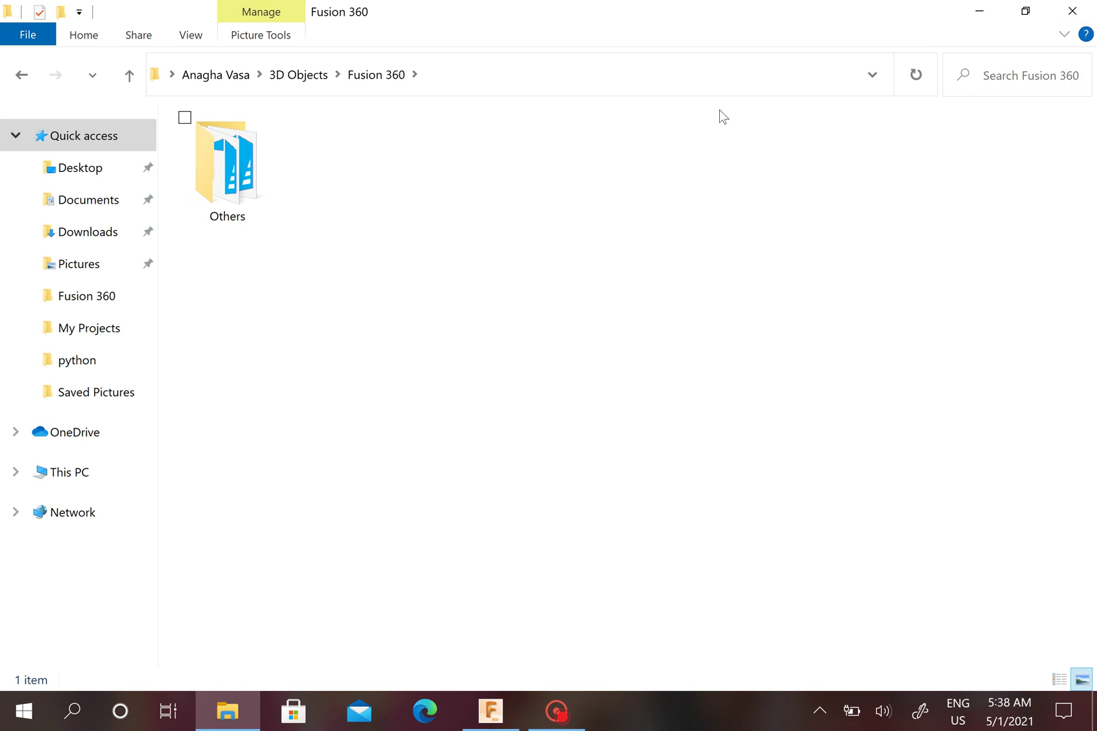
left_click(1072, 10)
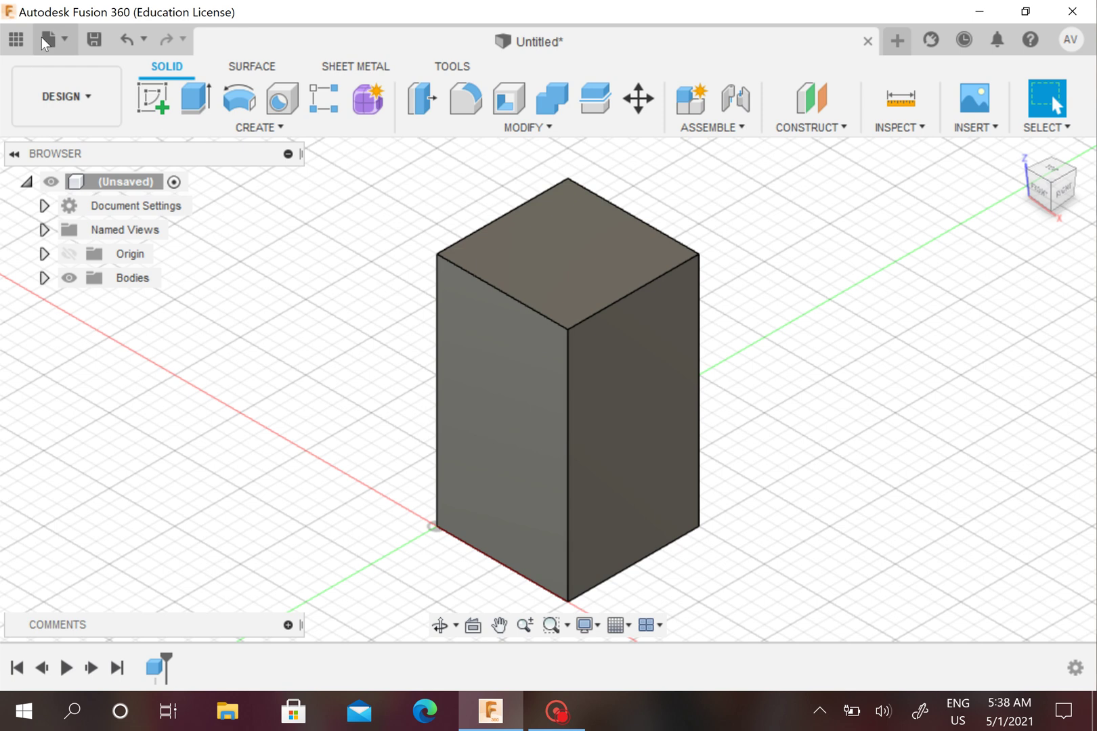
Open the Export dialog and keep Fusion 360 Archive Files (*.f3d) as the type
left_click(54, 39)
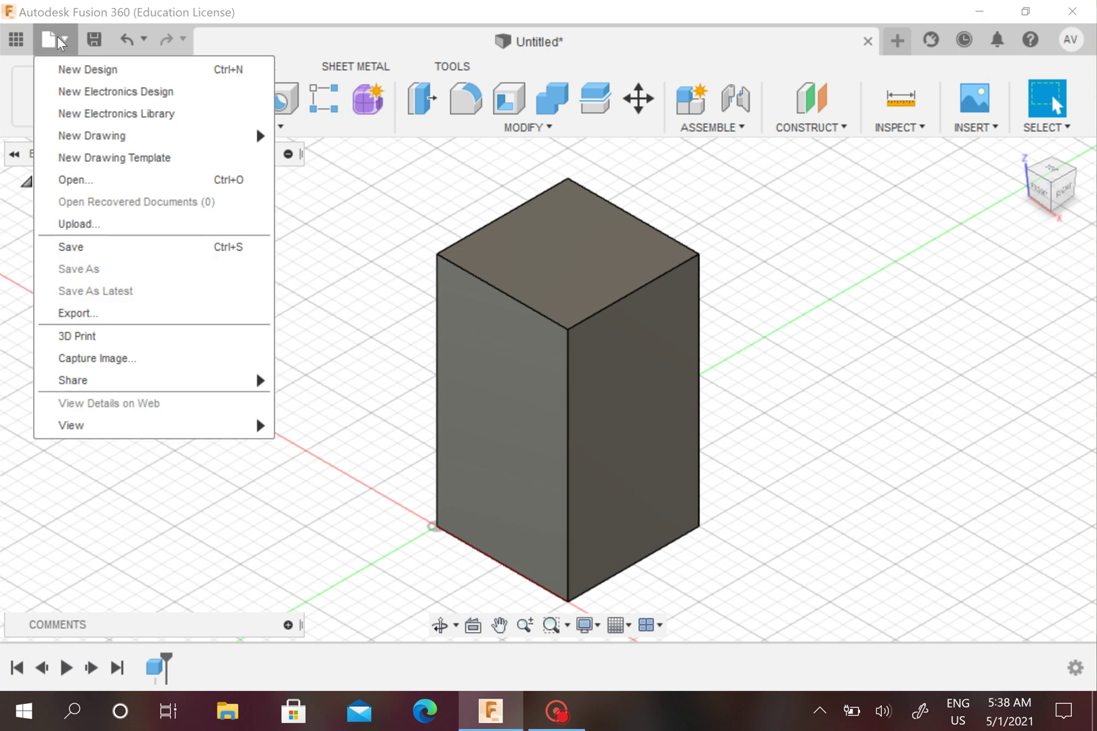
left_click(75, 312)
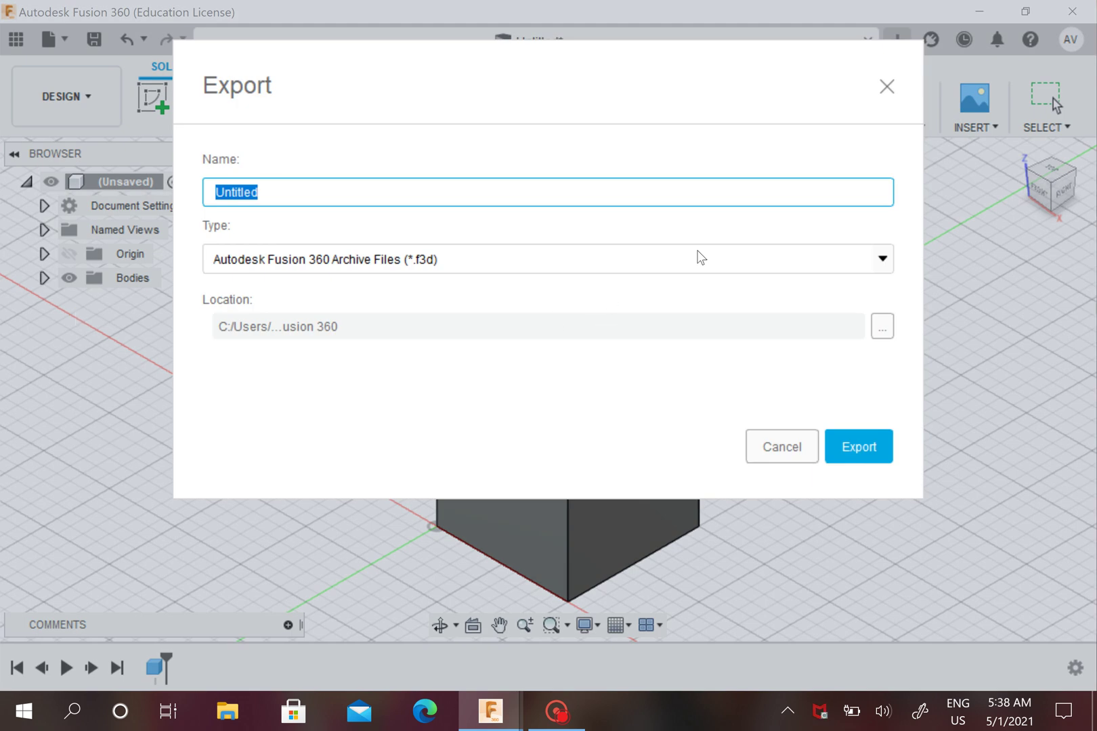
left_click(738, 252)
scroll(342, 344, "down", 1)
scroll(343, 349, "up", 1)
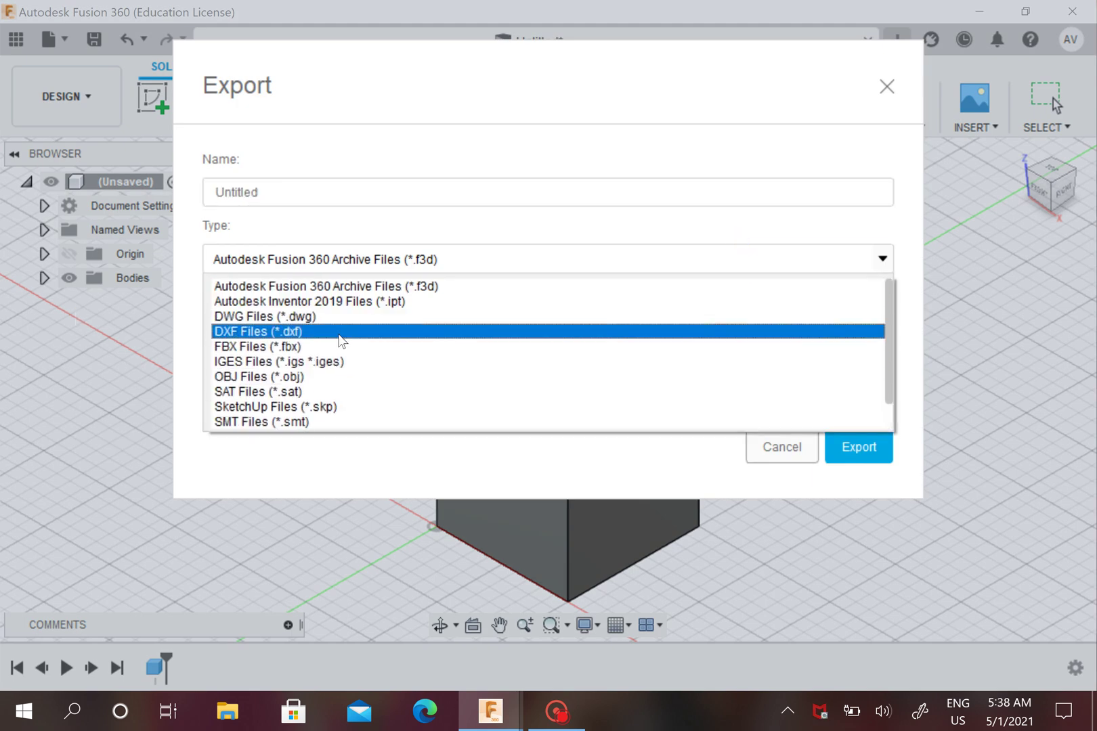
left_click(366, 264)
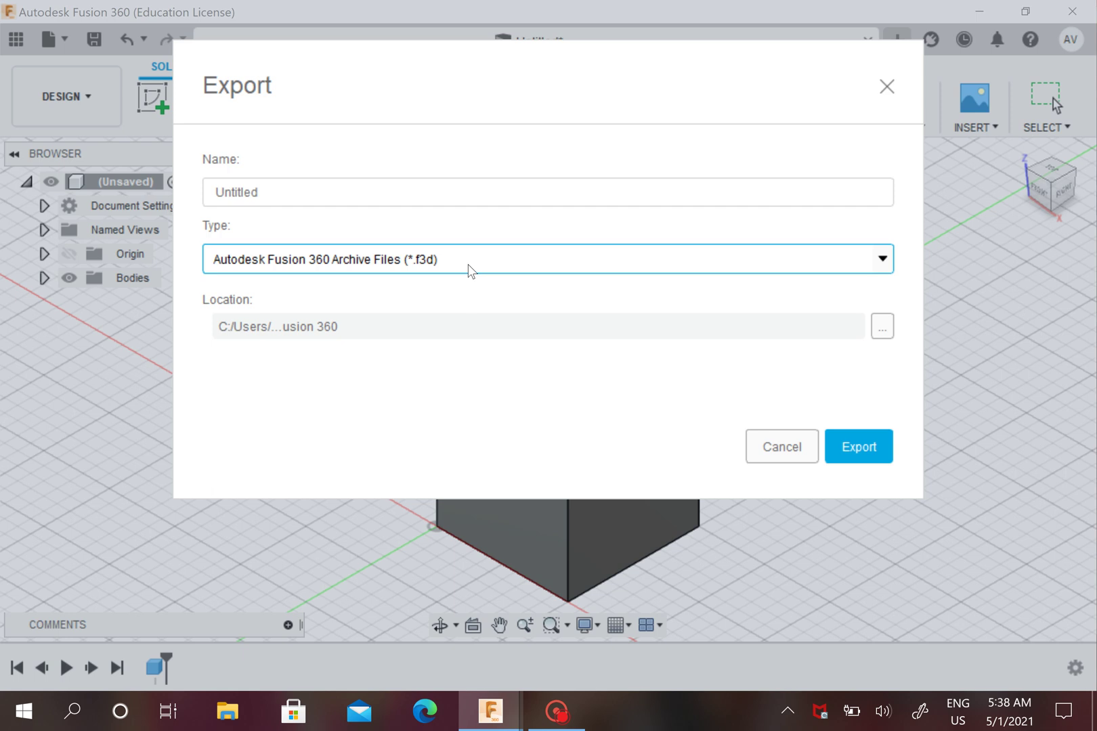
Review the export format list again, leaving Fusion 360 Archive (*.f3d) selected
left_click(422, 261)
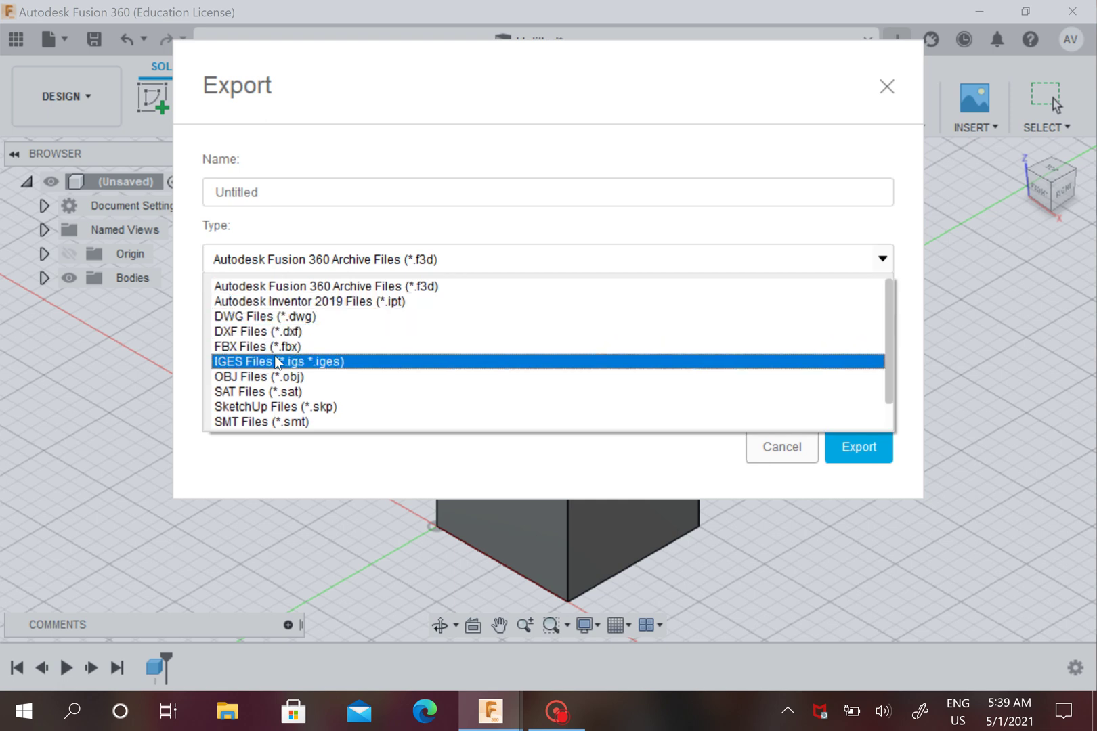
scroll(278, 352, "down", 1)
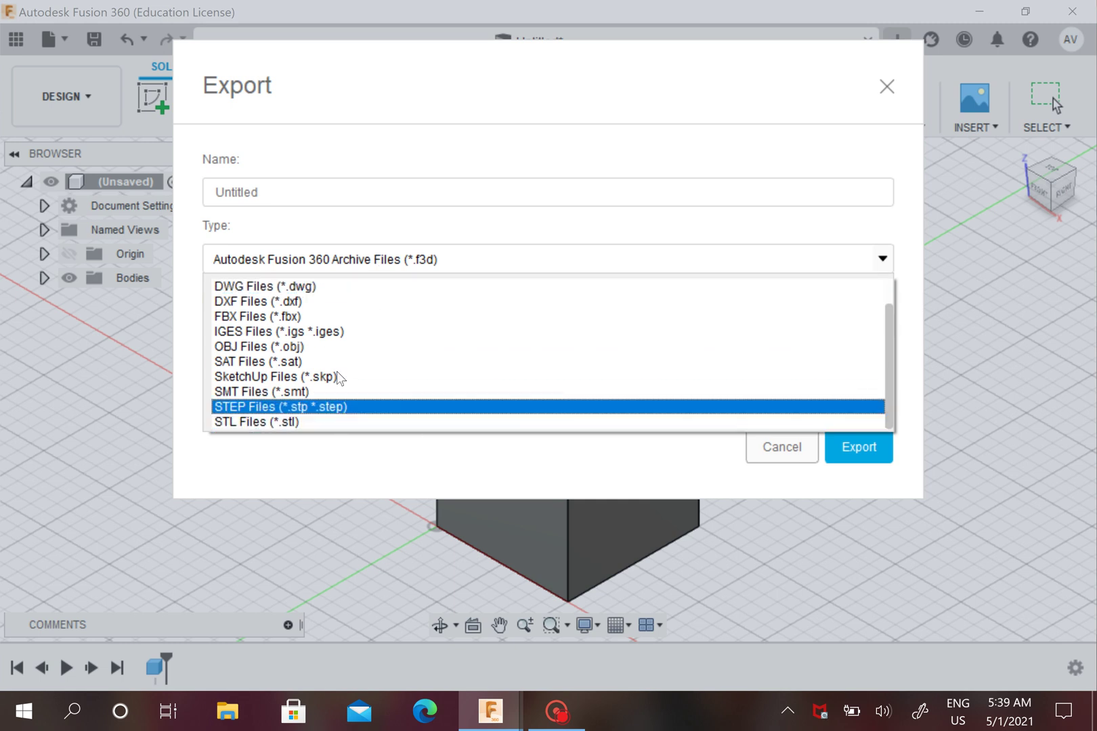
scroll(338, 369, "up", 2)
left_click(337, 256)
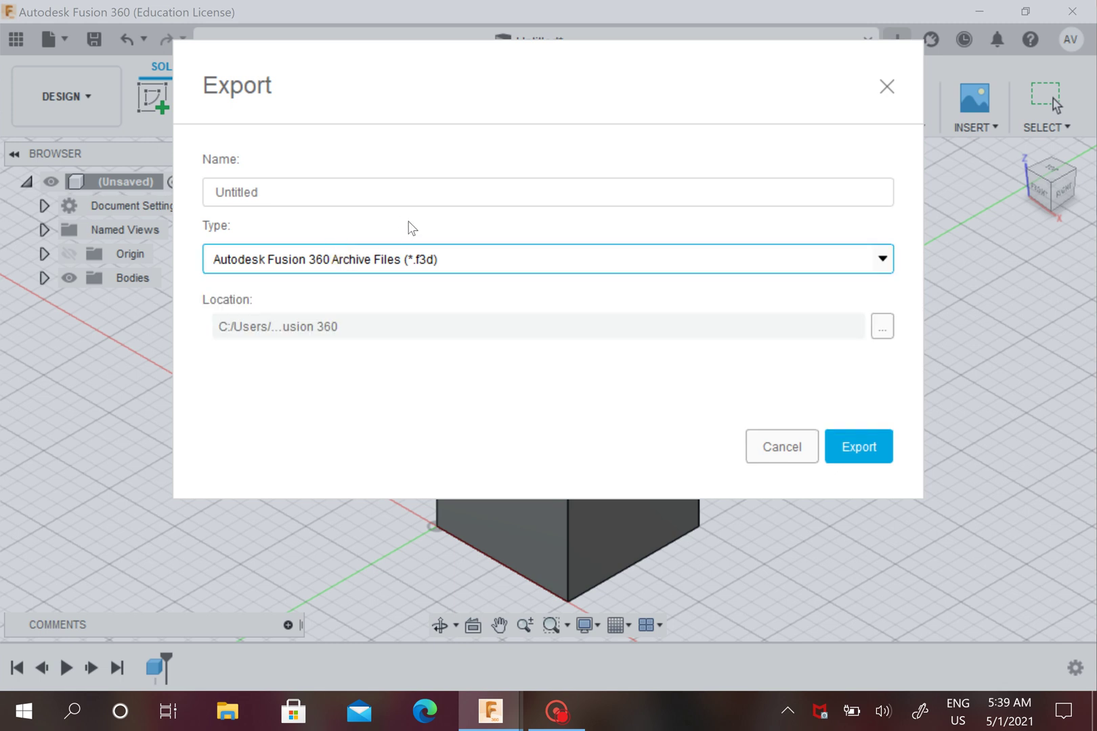
left_click(281, 289)
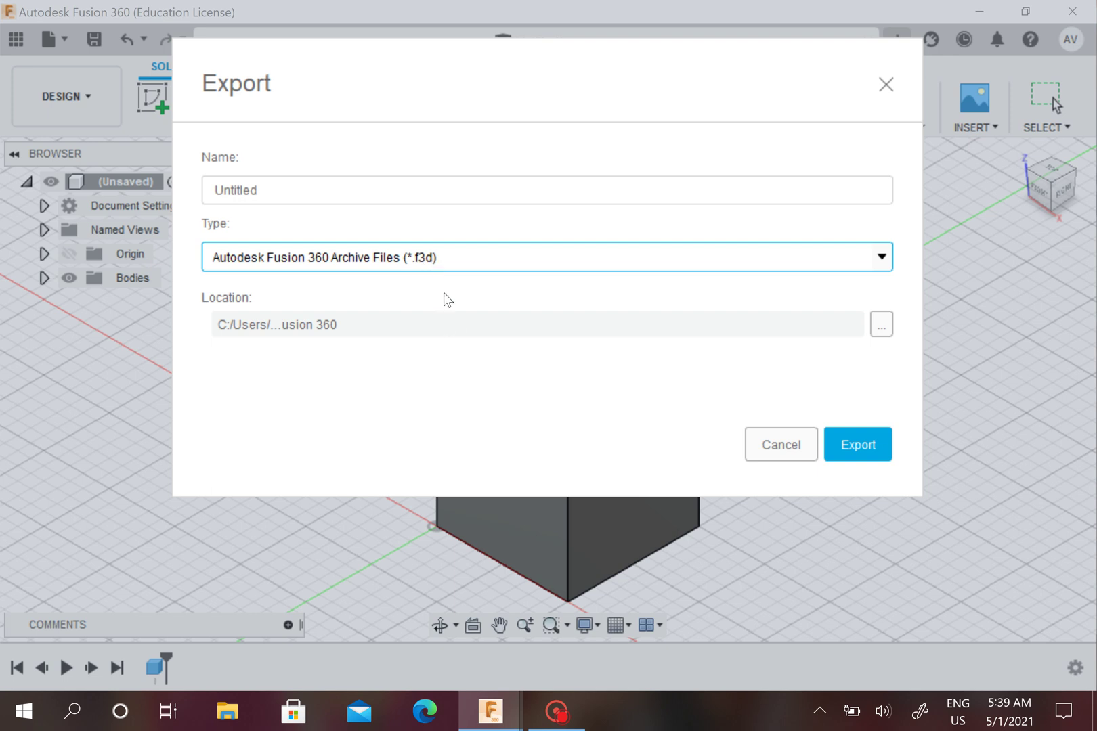
Browse to the 3D Objects Fusion 360 folder as the export location
left_click(881, 327)
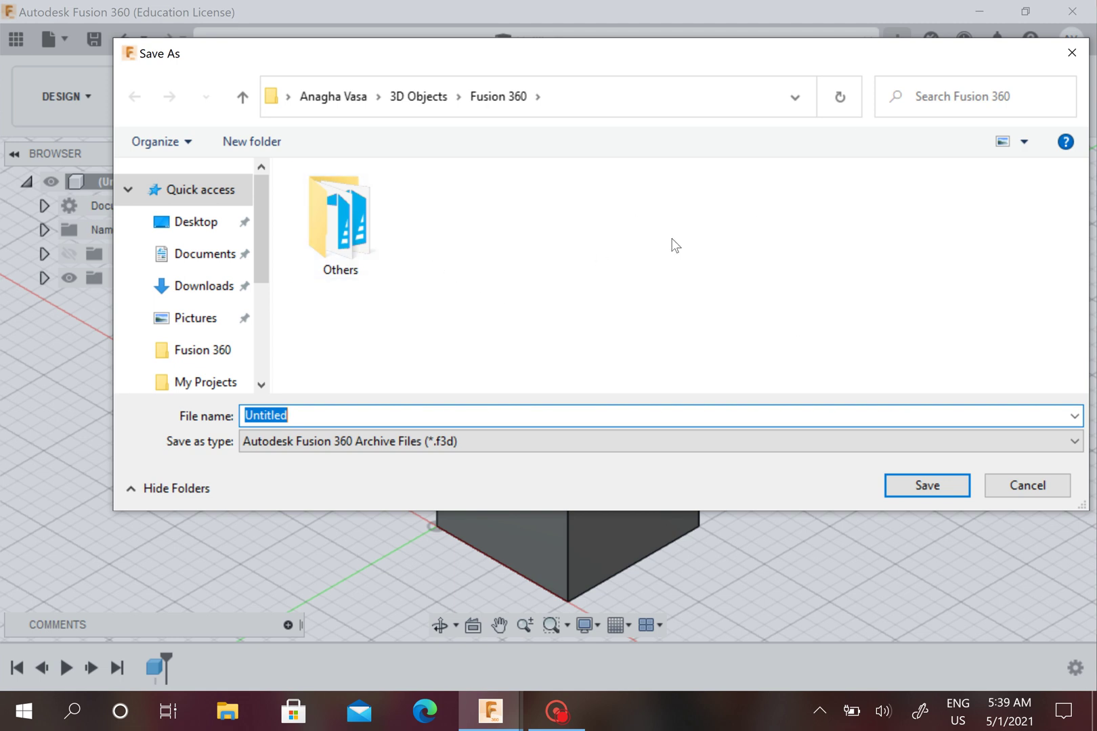
left_click_drag(900, 57, 806, 54)
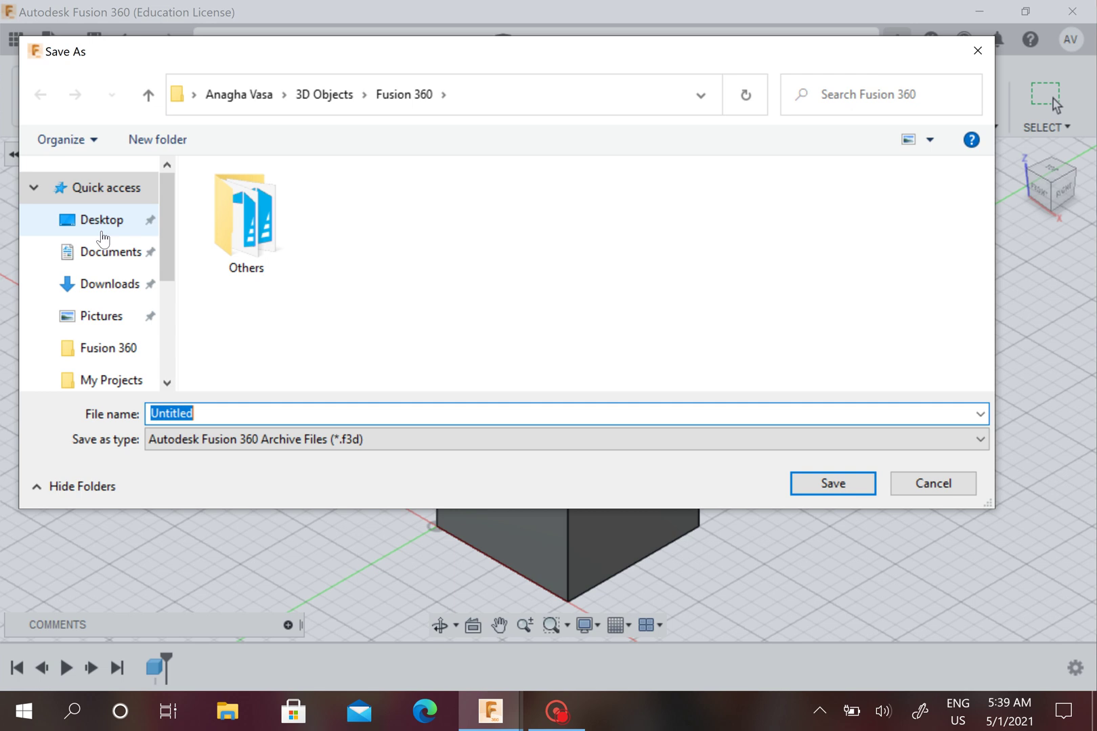
scroll(103, 238, "down", 2)
scroll(103, 285, "up", 2)
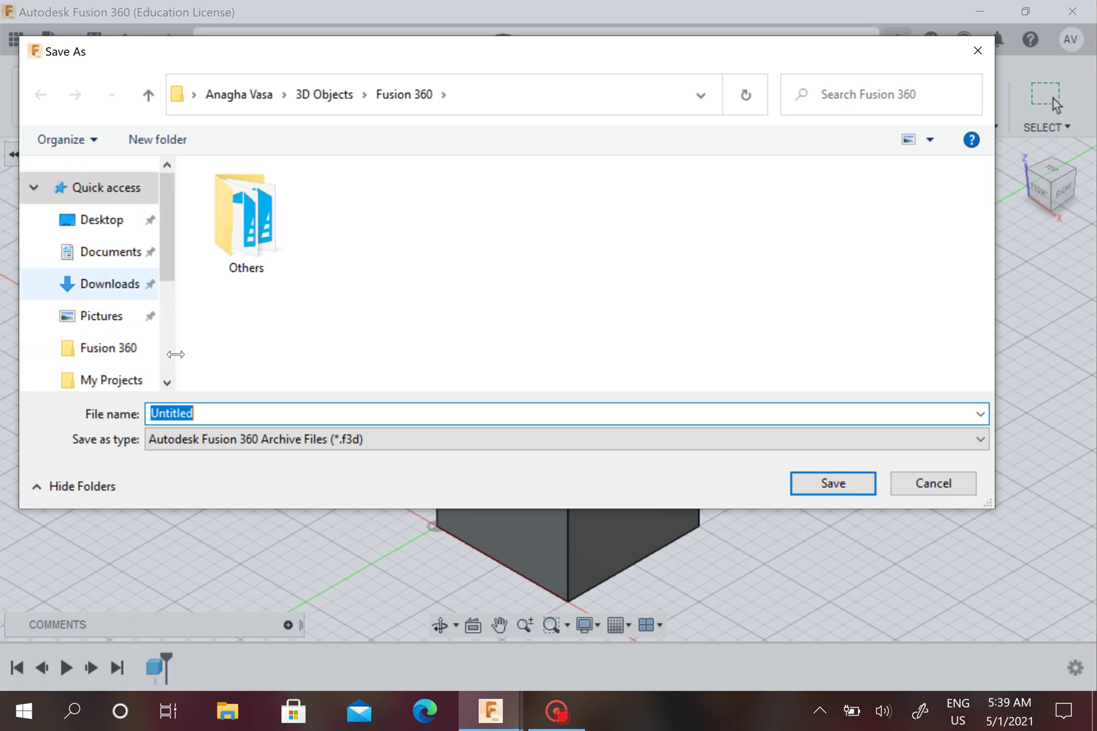
Rename the file from Untitled to Box and export it as Box.f3d
key("BackSpace")
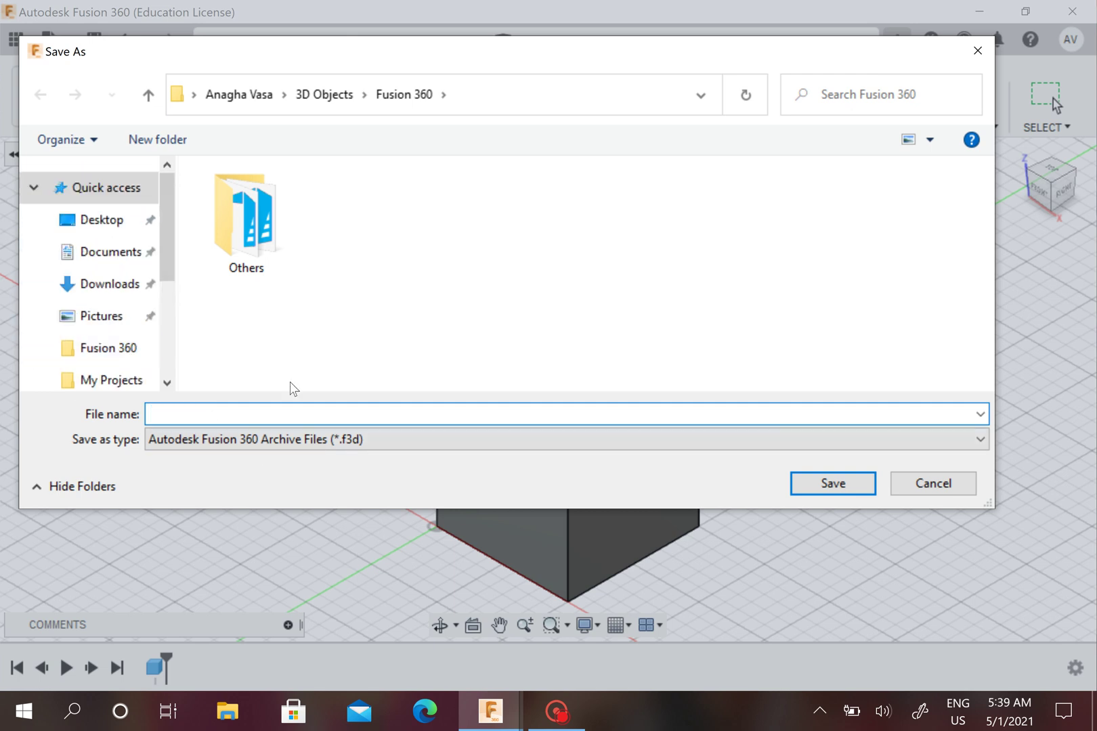
type("Box")
left_click(837, 480)
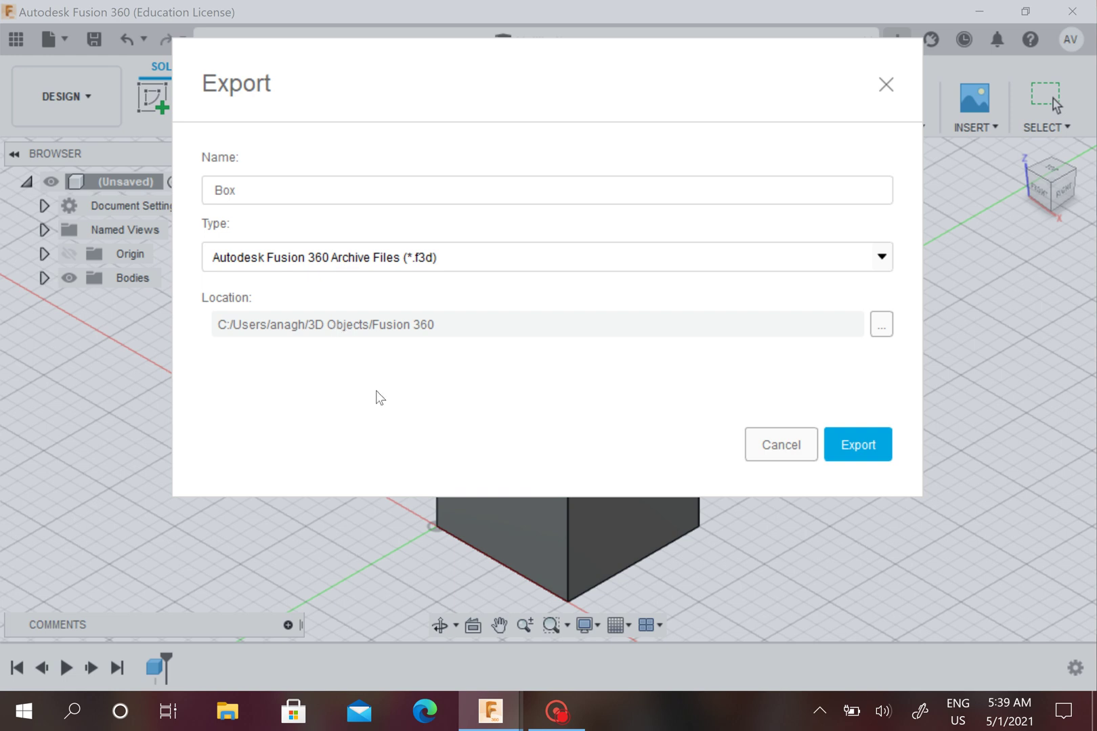
left_click(847, 447)
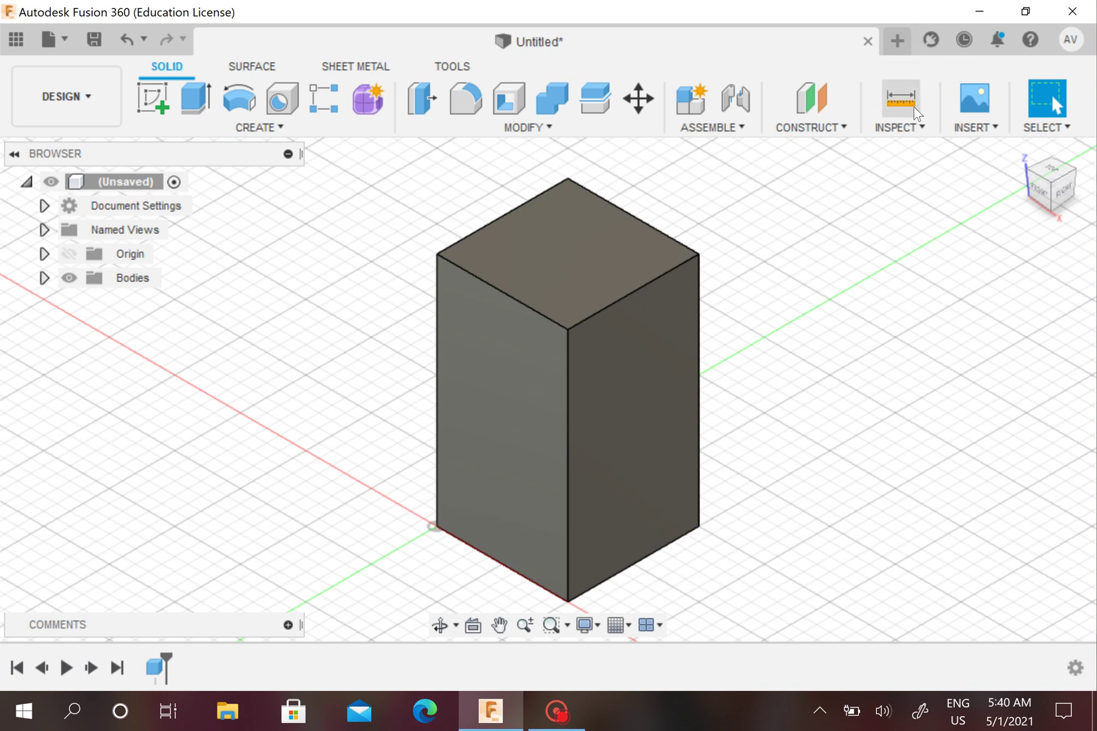
Use the Export of Box.f3d notification to show the file in File Explorer
left_click(995, 38)
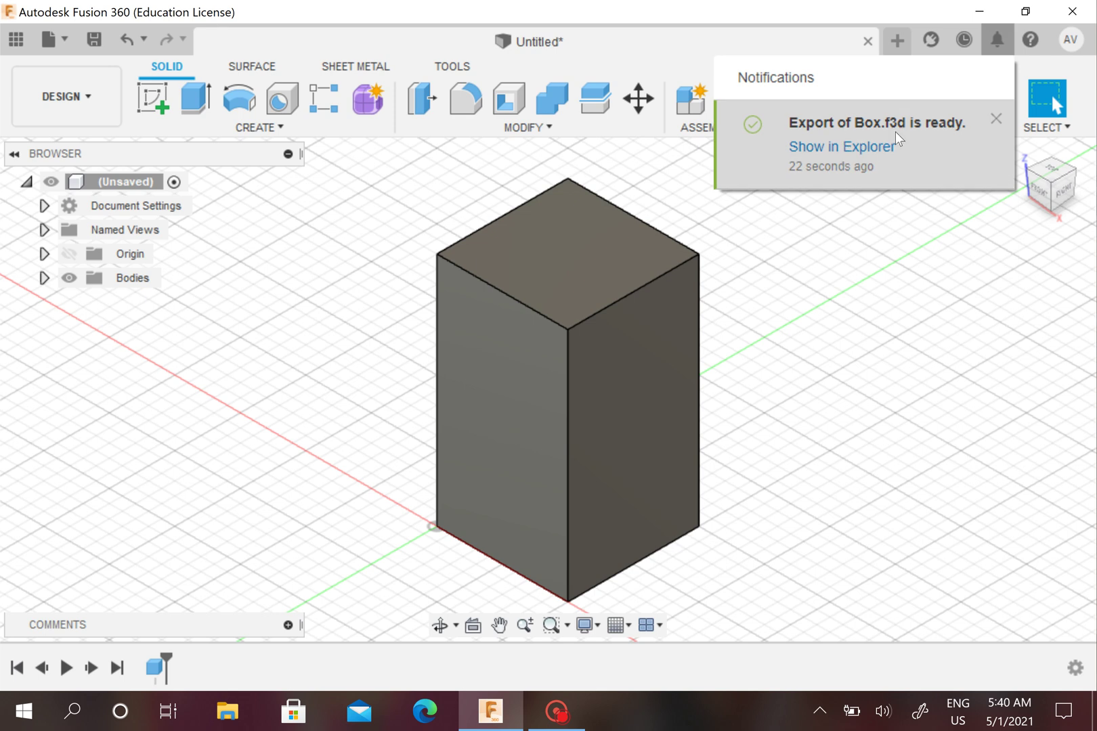
left_click(848, 146)
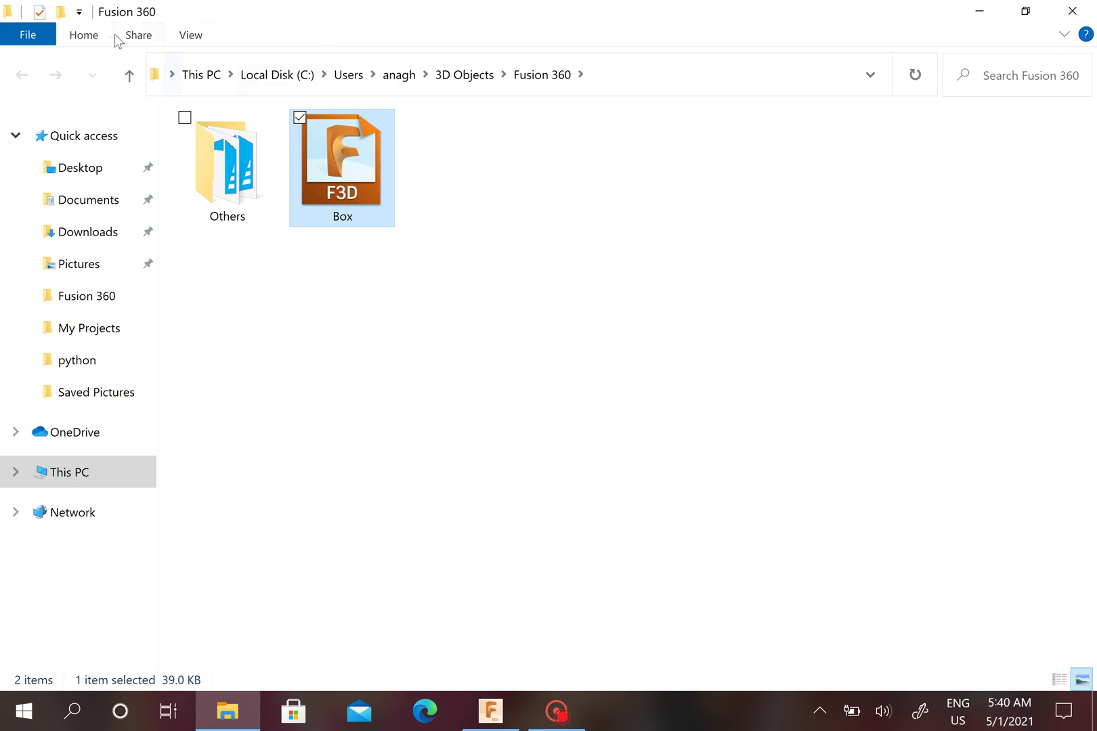
Switch the folder to Details view and open the Box file
left_click(190, 34)
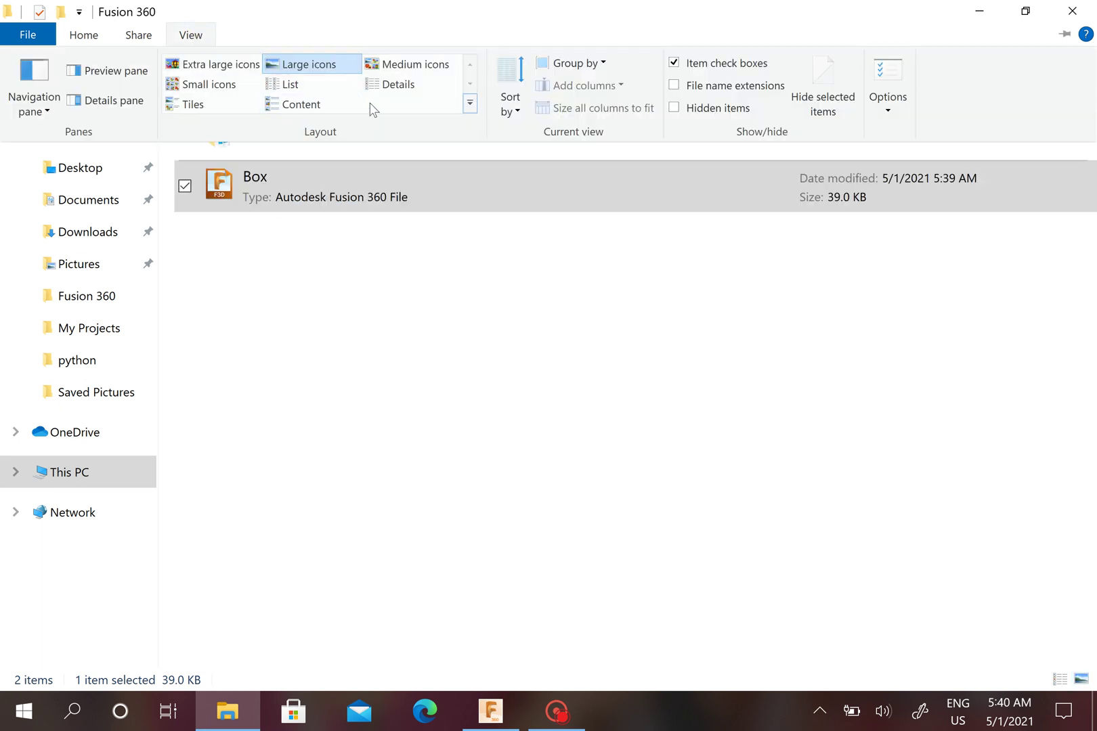
left_click(389, 86)
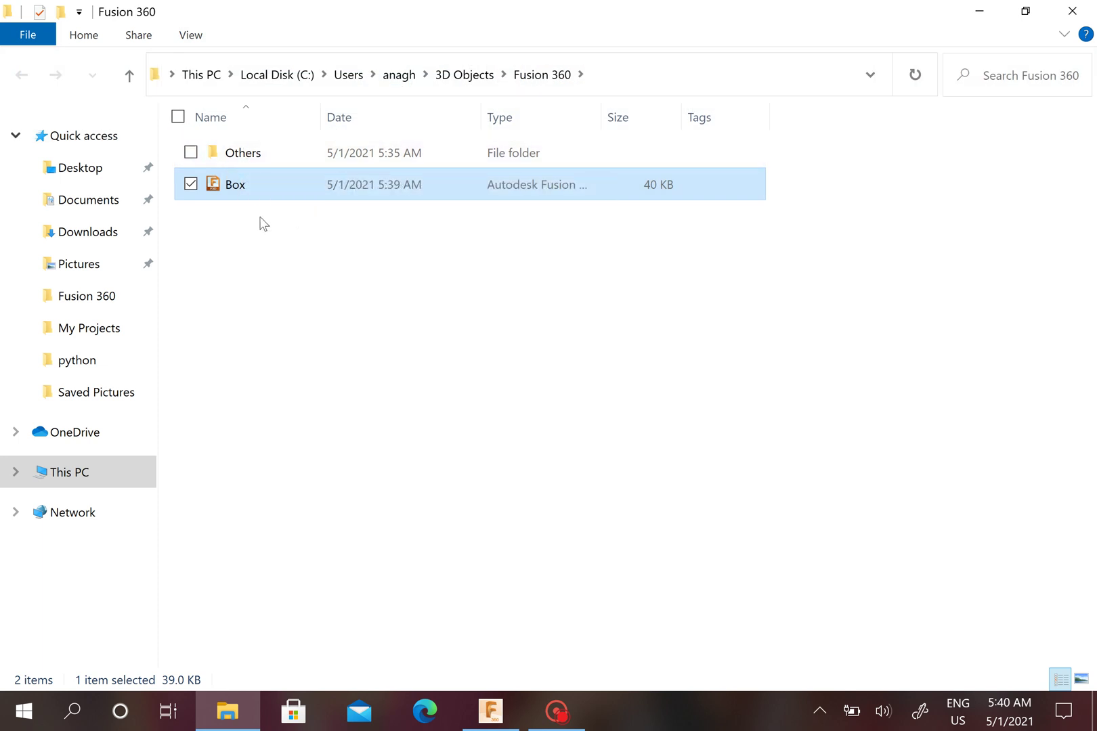
left_click(270, 184)
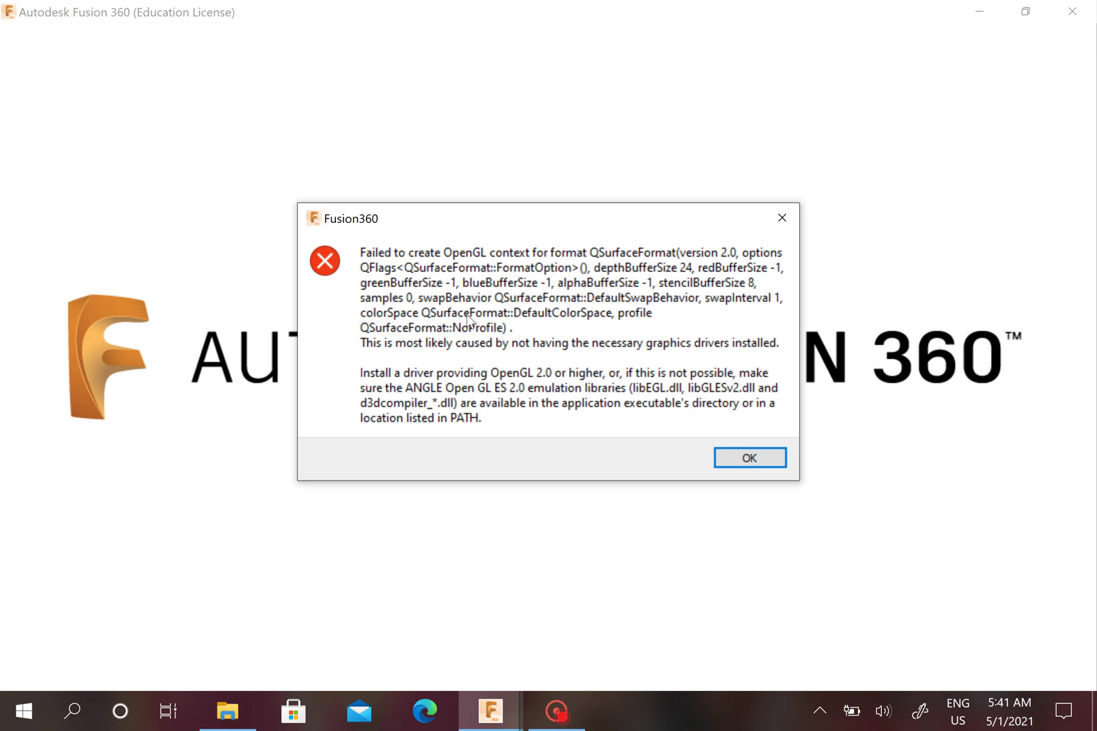
Close the OpenGL error, minimize File Explorer, and pan back to the box model
left_click(780, 219)
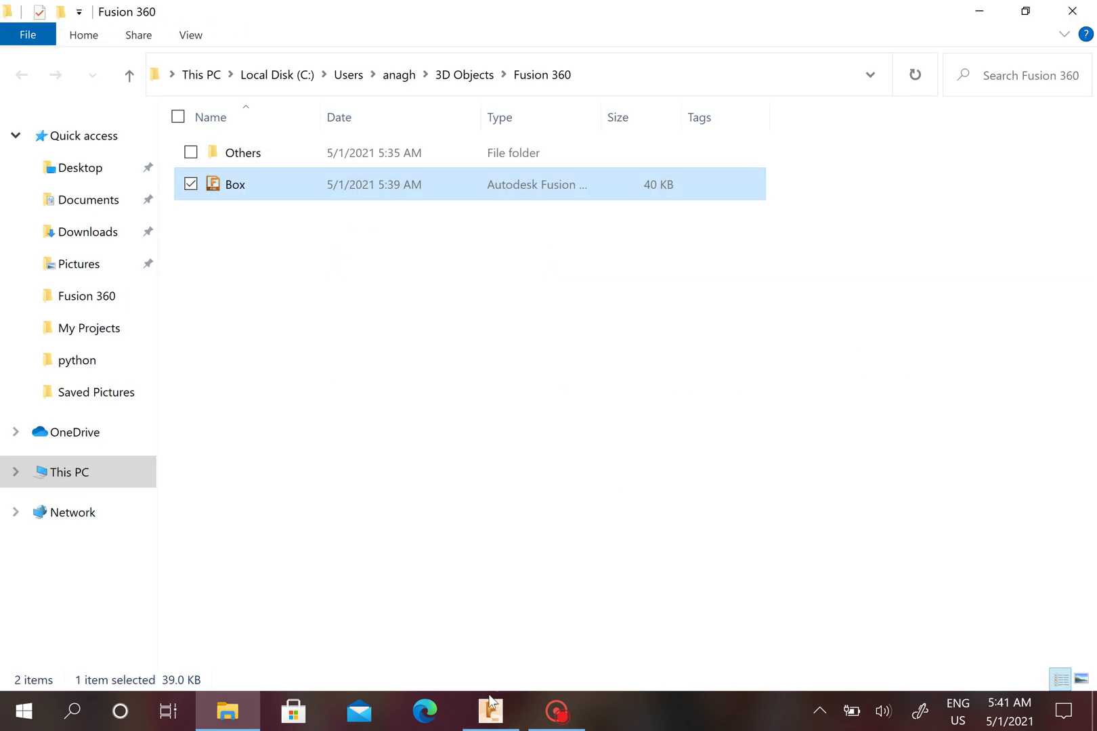
left_click(489, 707)
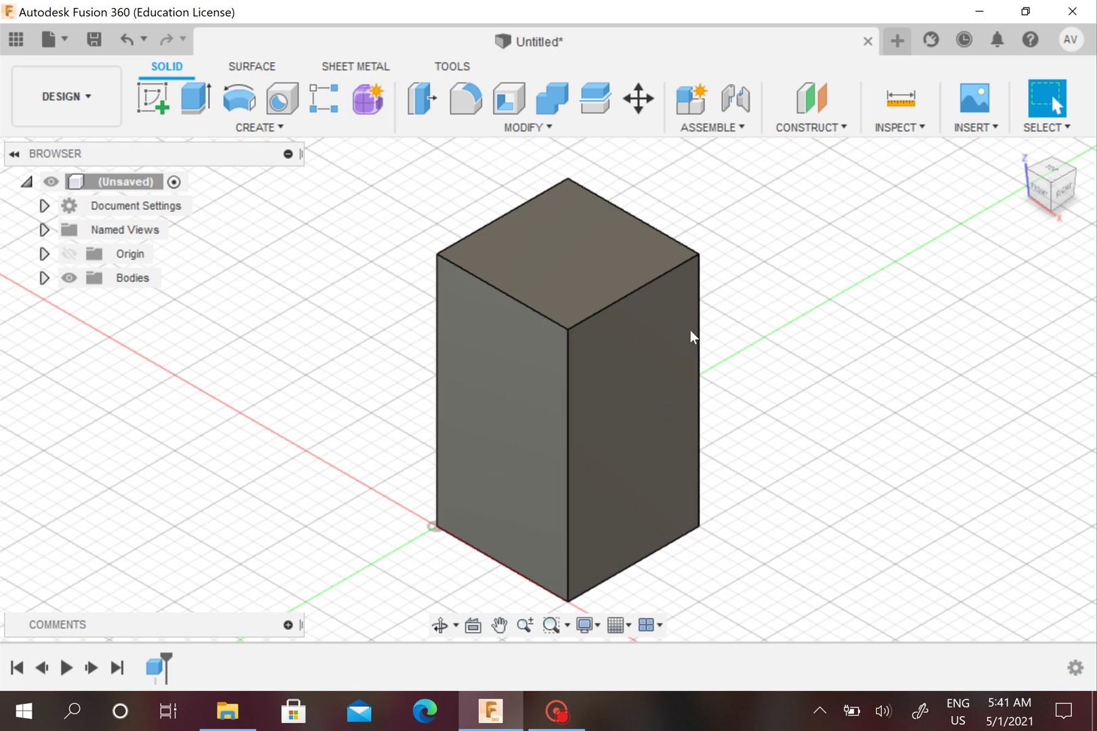
left_click(228, 711)
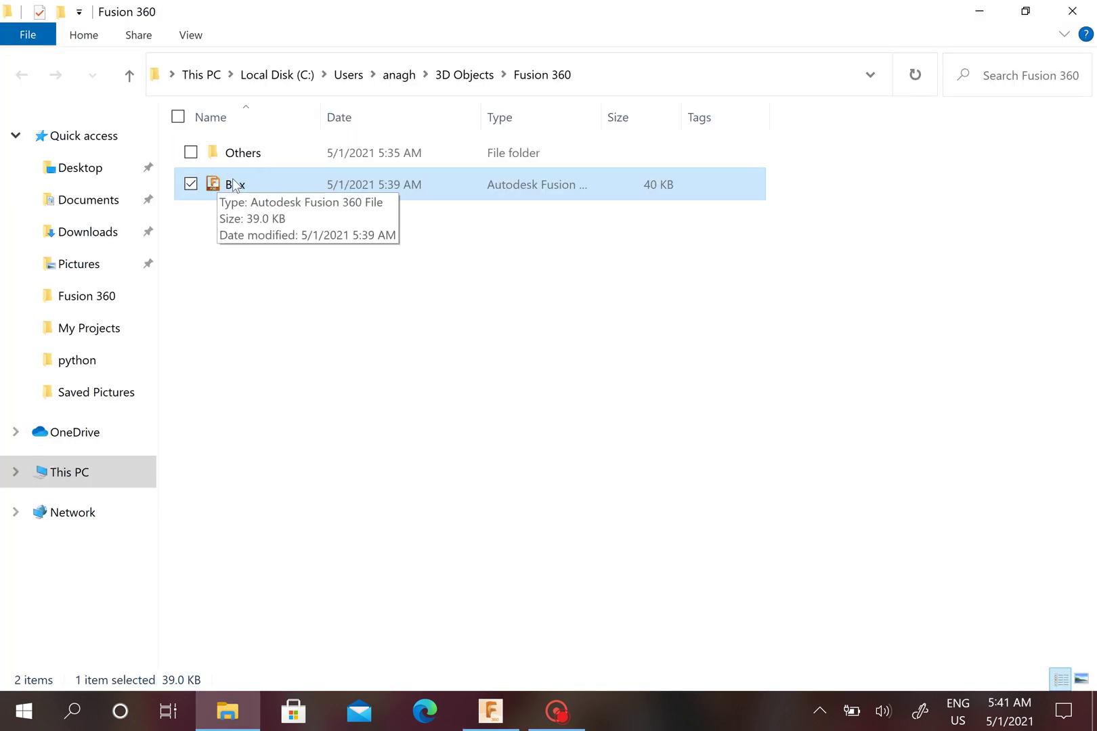
left_click(979, 10)
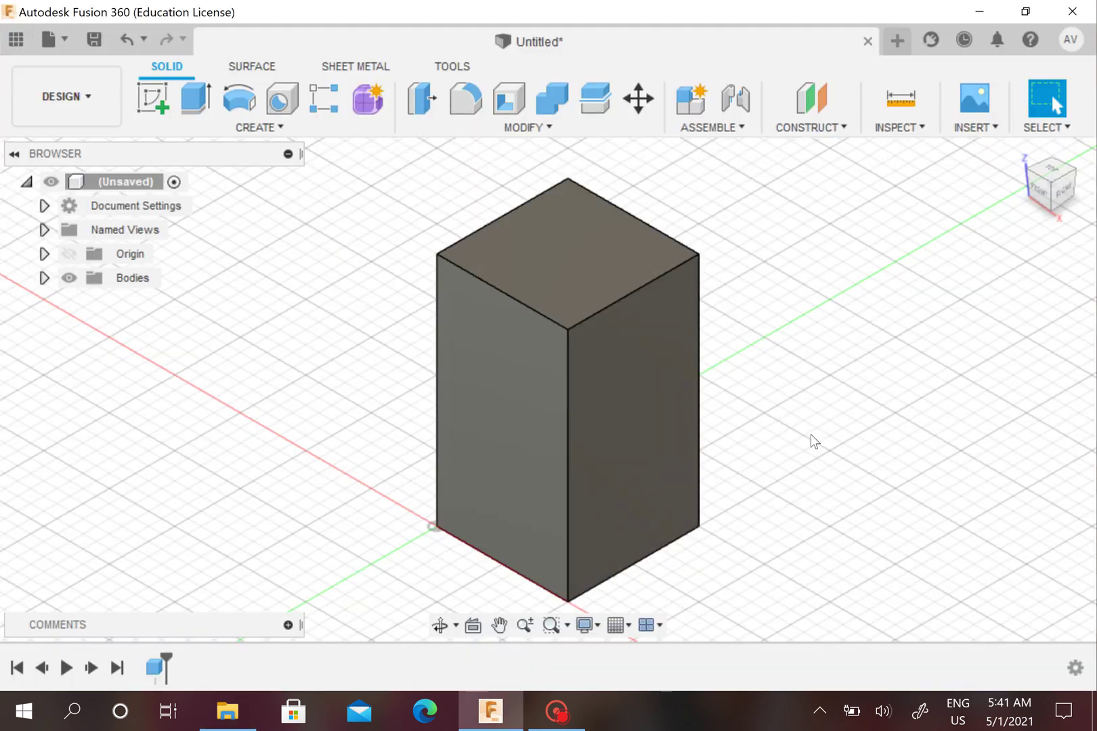
middle_click_drag(797, 373, 791, 369)
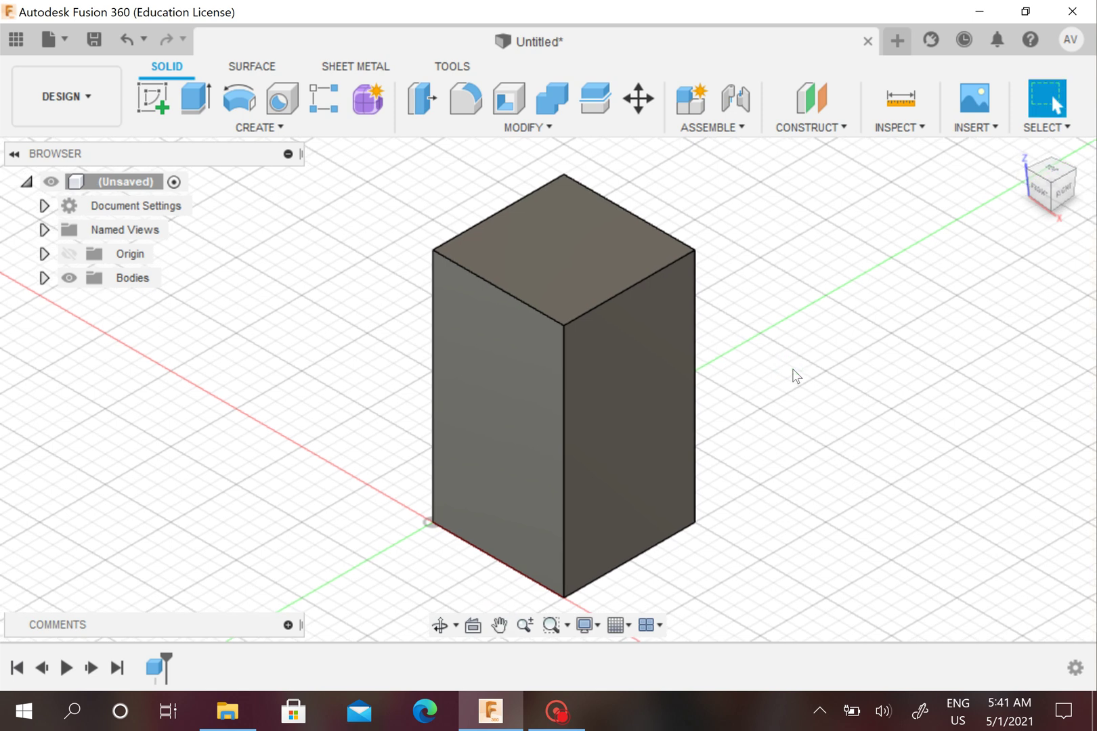